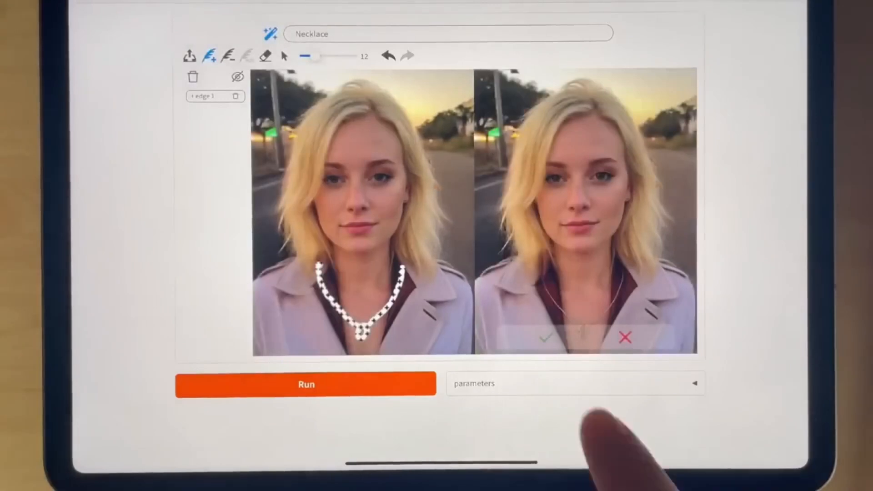
# Accept the generated necklace and paint royal blue colour strokes on the hair on both sides of the face
pyautogui.click(623, 335)
pyautogui.click(246, 55)
pyautogui.click(322, 214)
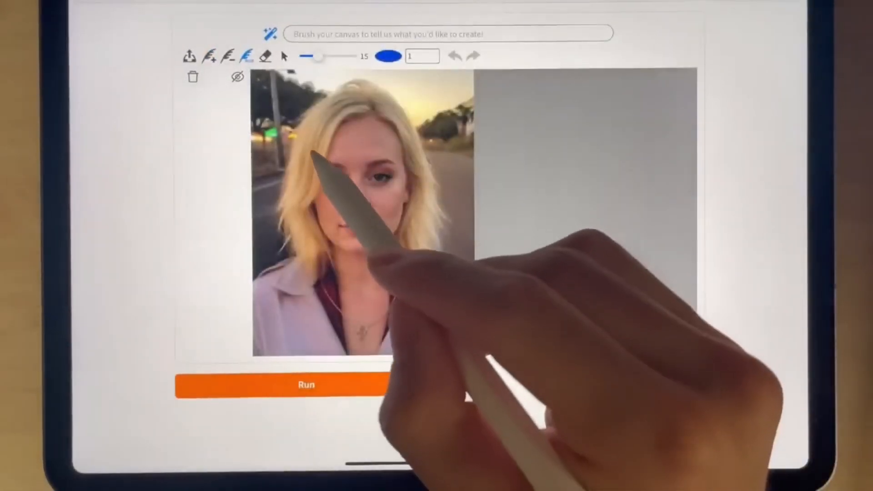
pyautogui.moveTo(317, 152); pyautogui.dragTo(307, 185)
pyautogui.moveTo(401, 207); pyautogui.dragTo(412, 249)
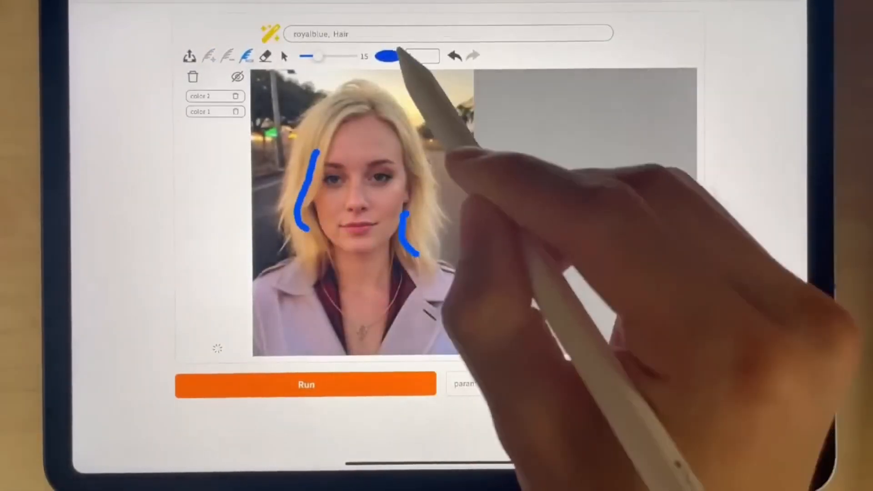
# Add dark magenta colour strokes along the outer hair on both sides, generate the recoloured hair and accept it
pyautogui.click(388, 56)
pyautogui.click(345, 214)
pyautogui.moveTo(291, 230); pyautogui.dragTo(313, 119)
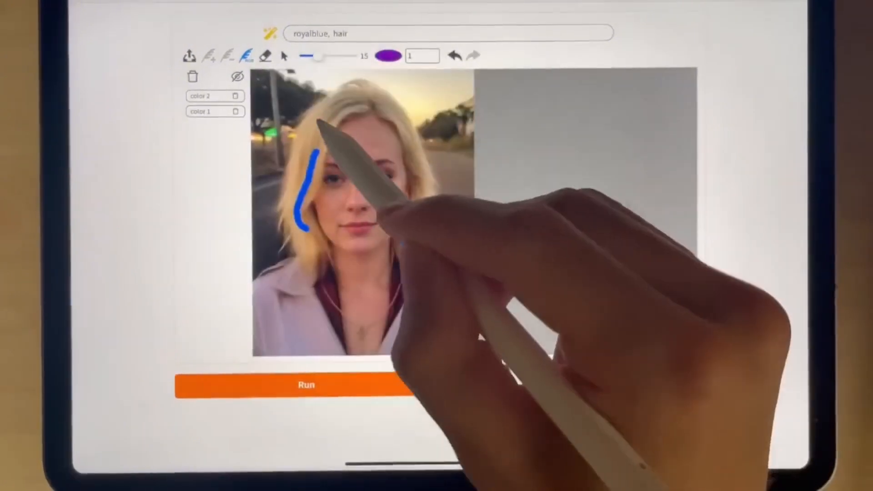
pyautogui.moveTo(411, 143); pyautogui.dragTo(434, 243)
pyautogui.click(332, 384)
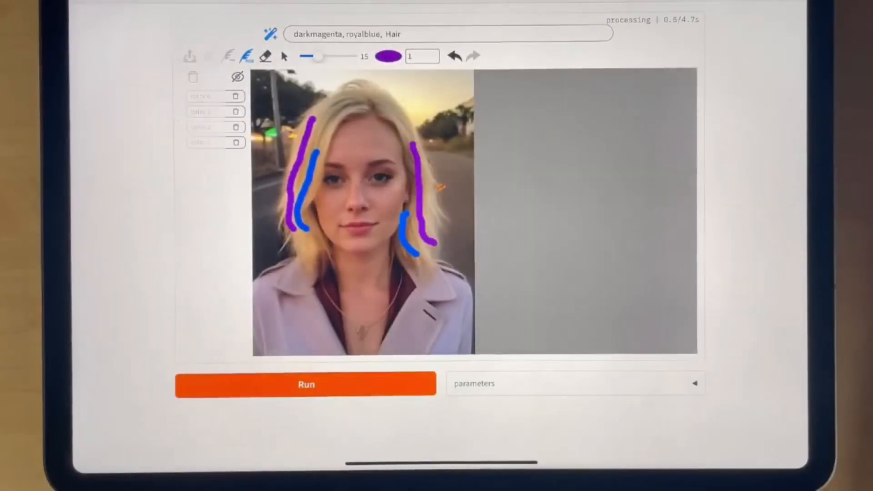
pyautogui.click(546, 338)
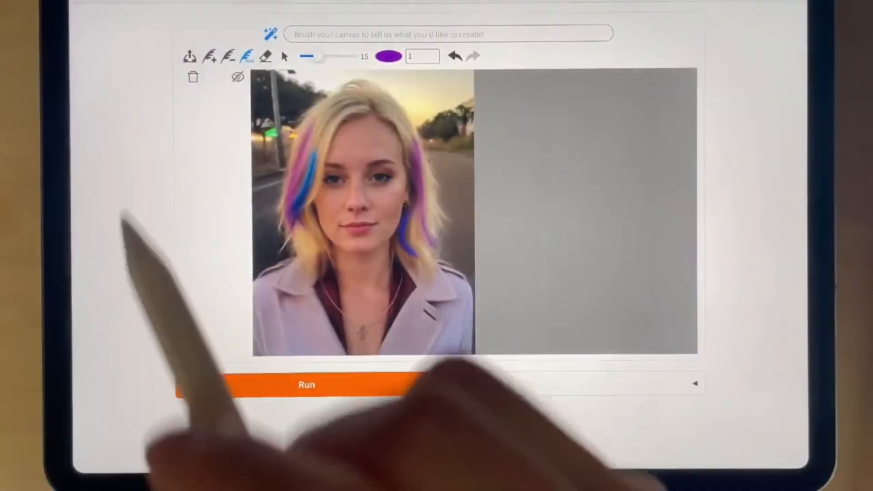
# Sketch a flower crown across the forehead with the add-edge brush, generate it and accept the result
pyautogui.click(209, 55)
pyautogui.moveTo(291, 147); pyautogui.dragTo(421, 140)
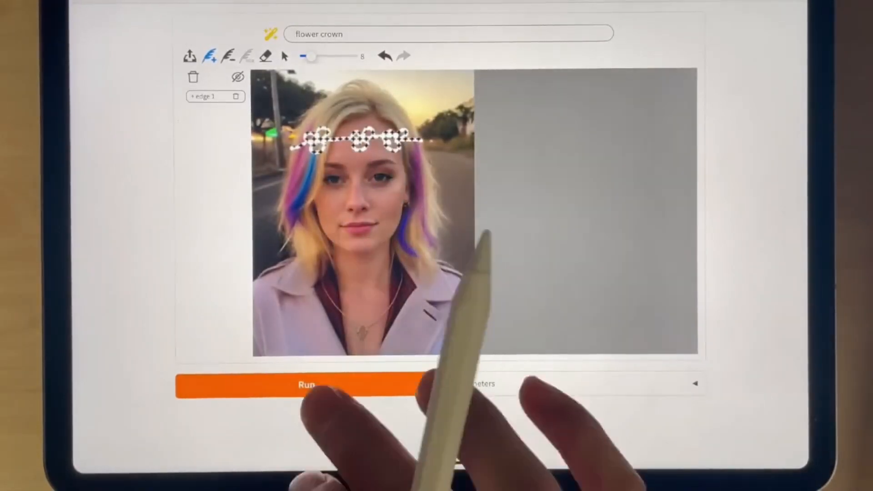
pyautogui.click(400, 385)
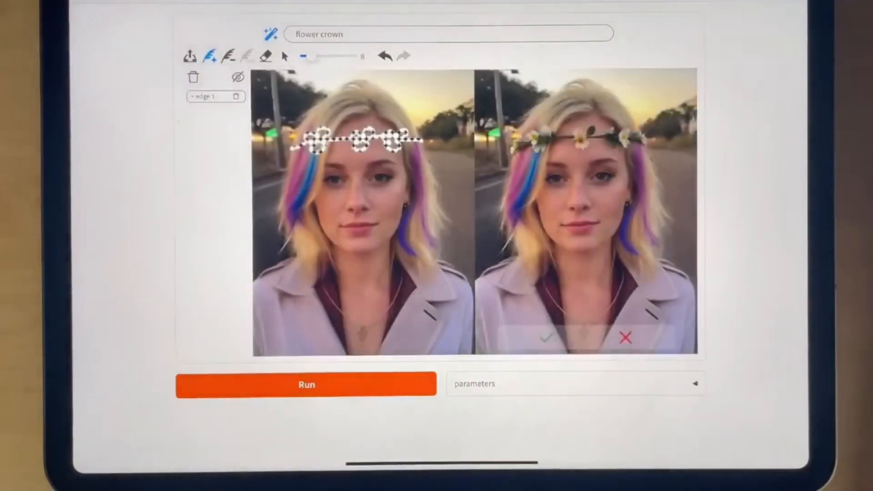
pyautogui.click(544, 337)
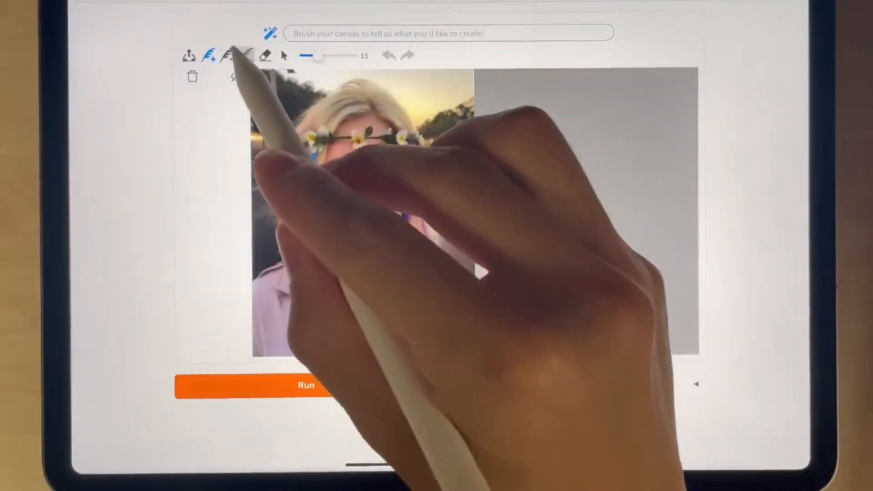
# Paint the crown's middle flower dark magenta with the colour brush, generate the change and accept it
pyautogui.click(247, 56)
pyautogui.moveTo(357, 130); pyautogui.dragTo(366, 145)
pyautogui.click(351, 385)
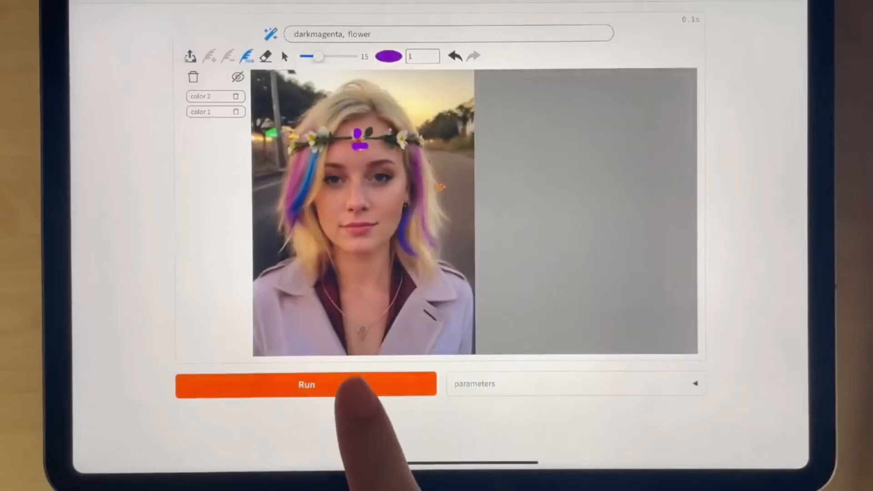
pyautogui.click(546, 337)
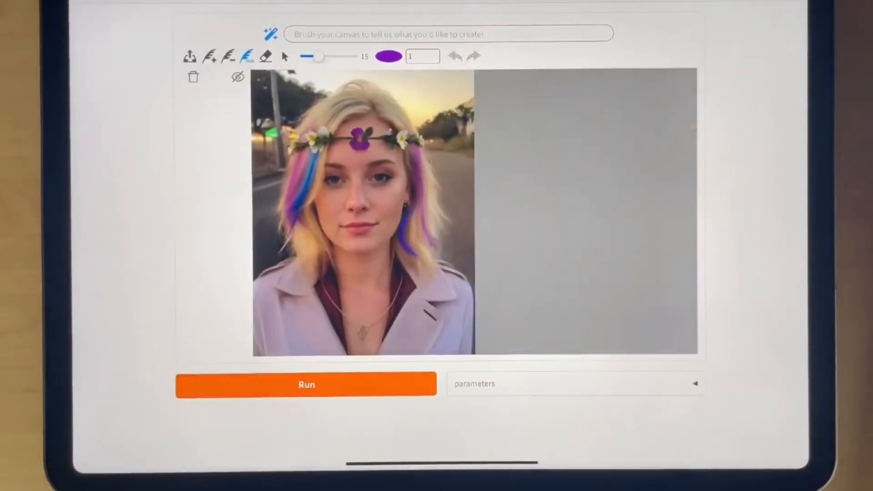
pyautogui.click(389, 56)
pyautogui.click(310, 217)
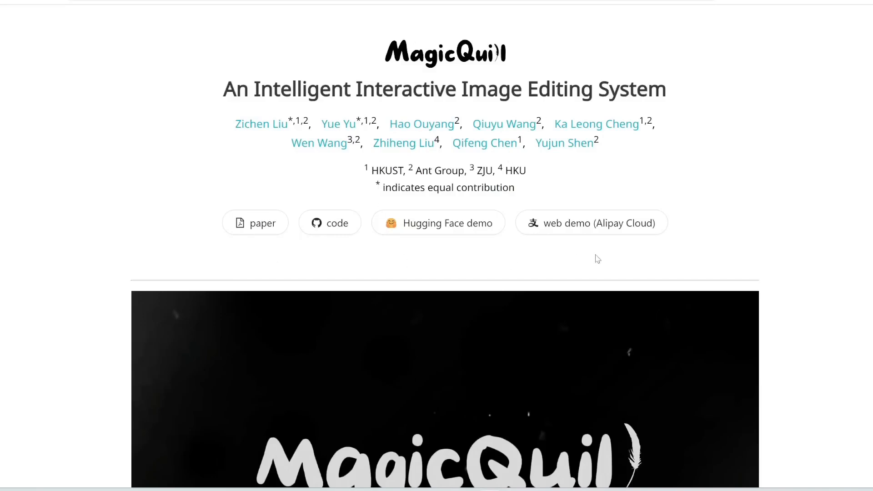
# Open the MagicQuill Hugging Face demo and upload the photo of the dark-haired woman on a city street
pyautogui.click(440, 236)
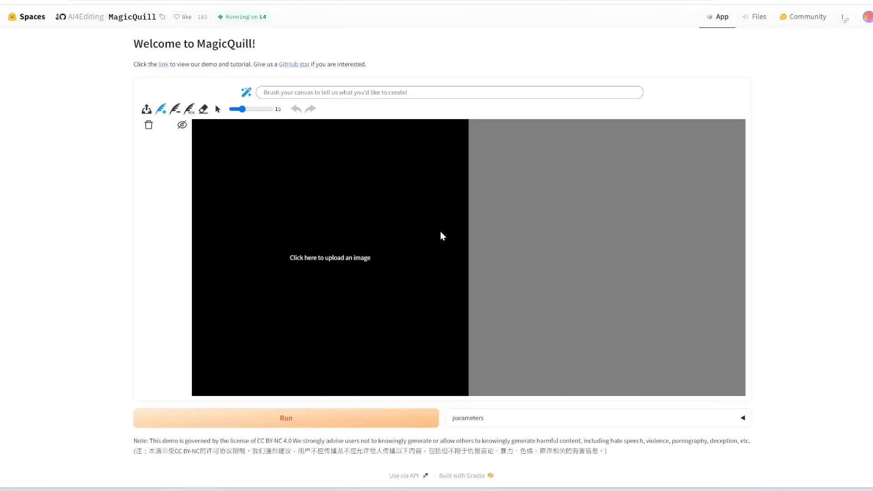
pyautogui.hotkey('ctrl', '+')
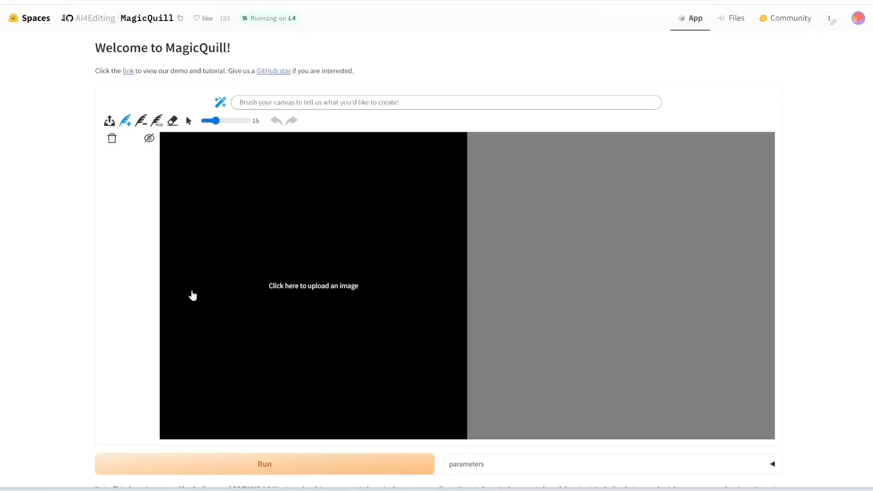
pyautogui.click(347, 298)
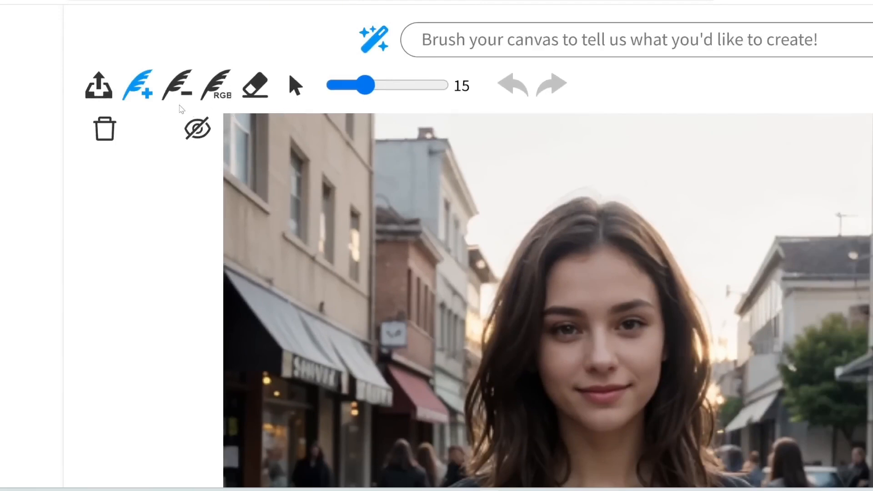
# Cover the black bollard beside the woman with the subtract brush at size 50 and generate its removal
pyautogui.click(176, 94)
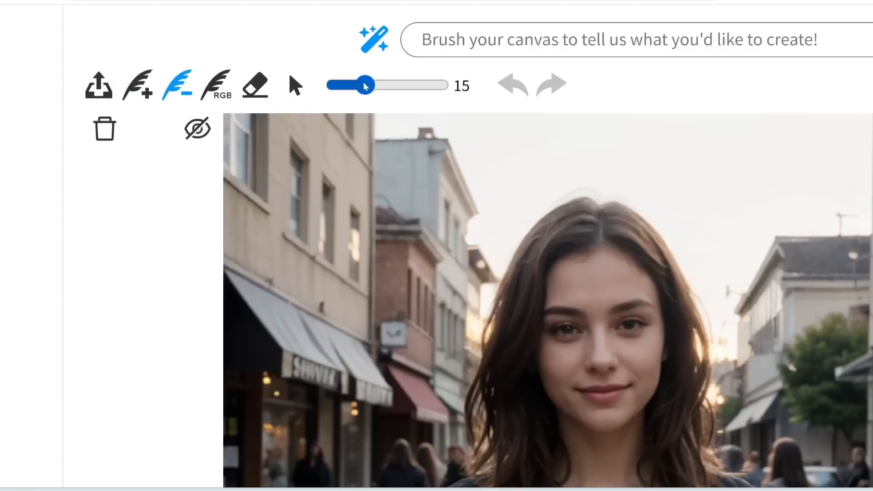
pyautogui.moveTo(364, 85); pyautogui.dragTo(339, 85)
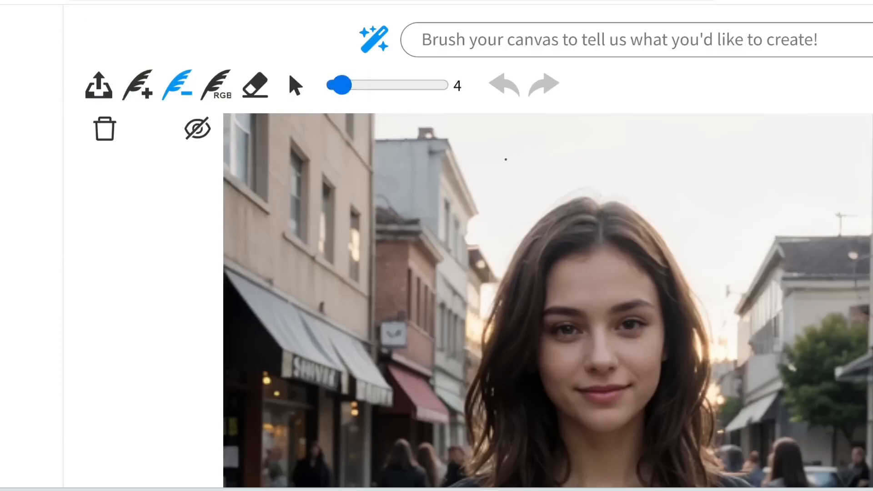
pyautogui.moveTo(339, 85); pyautogui.dragTo(440, 85)
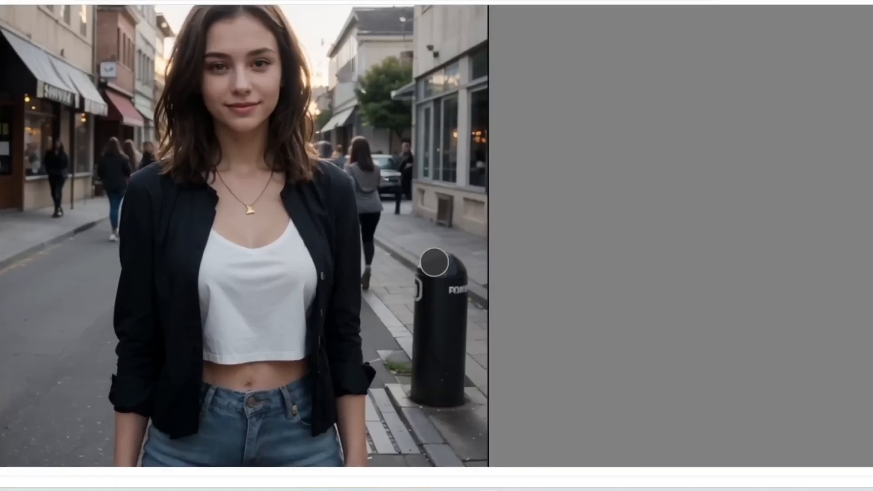
pyautogui.moveTo(430, 263)
pyautogui.mouseDown()
pyautogui.moveTo(423, 370)
pyautogui.moveTo(432, 386)
pyautogui.moveTo(452, 390)
pyautogui.moveTo(444, 259)
pyautogui.mouseUp()
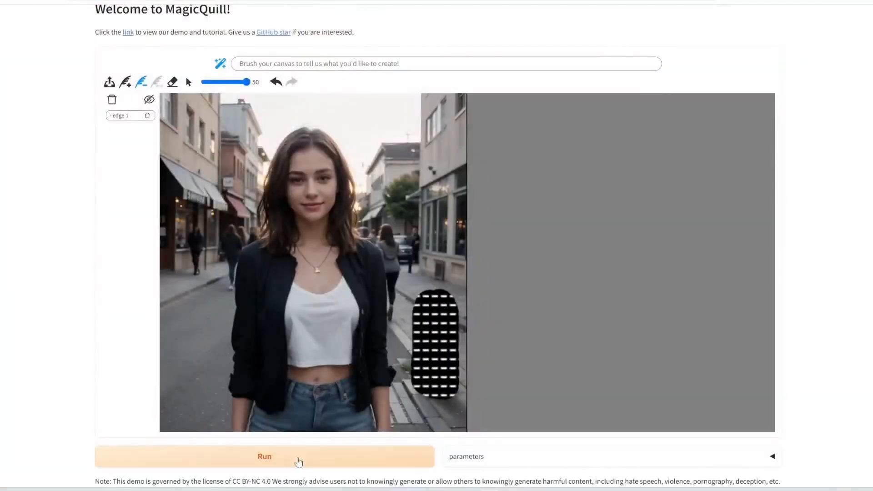
pyautogui.click(298, 462)
# Cover the woman's black jacket and white top with the subtract brush at size 50
pyautogui.scroll(-1, 591, 273)
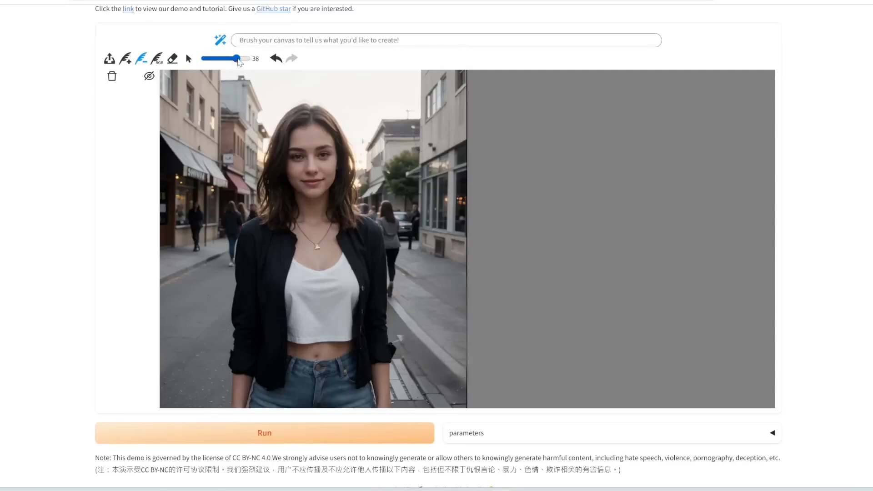
pyautogui.moveTo(236, 58); pyautogui.dragTo(246, 58)
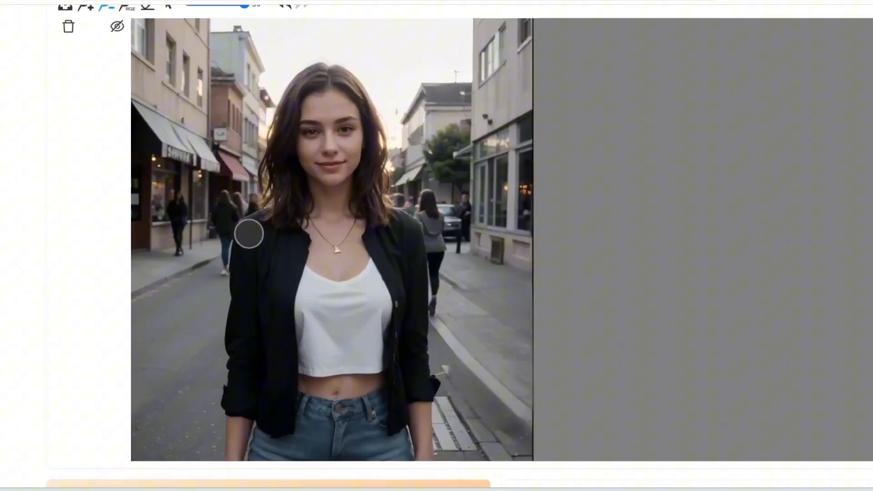
pyautogui.moveTo(249, 232)
pyautogui.mouseDown()
pyautogui.moveTo(279, 215)
pyautogui.moveTo(295, 243)
pyautogui.moveTo(279, 329)
pyautogui.moveTo(277, 418)
pyautogui.mouseUp()
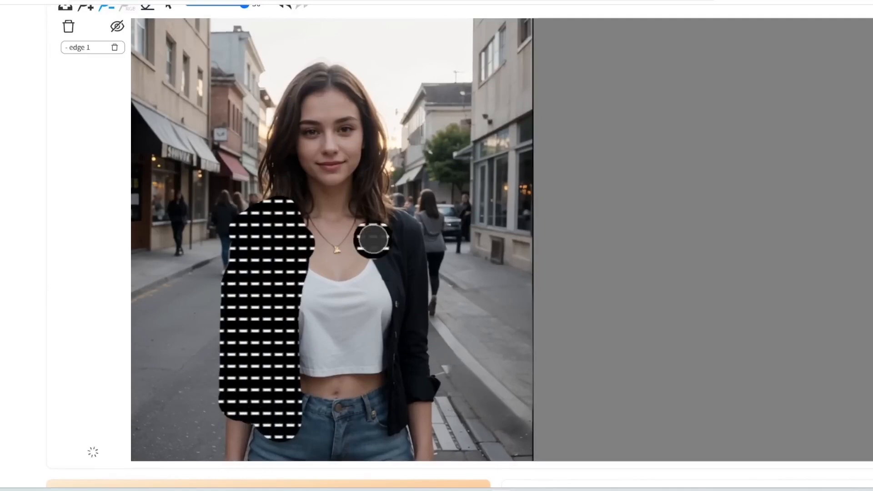
pyautogui.moveTo(370, 238)
pyautogui.mouseDown()
pyautogui.moveTo(382, 209)
pyautogui.moveTo(401, 226)
pyautogui.moveTo(414, 272)
pyautogui.moveTo(422, 358)
pyautogui.moveTo(405, 420)
pyautogui.mouseUp()
pyautogui.moveTo(302, 278)
pyautogui.mouseDown()
pyautogui.moveTo(295, 275)
pyautogui.moveTo(341, 283)
pyautogui.moveTo(377, 303)
pyautogui.moveTo(296, 312)
pyautogui.moveTo(382, 361)
pyautogui.moveTo(360, 347)
pyautogui.moveTo(371, 339)
pyautogui.mouseUp()
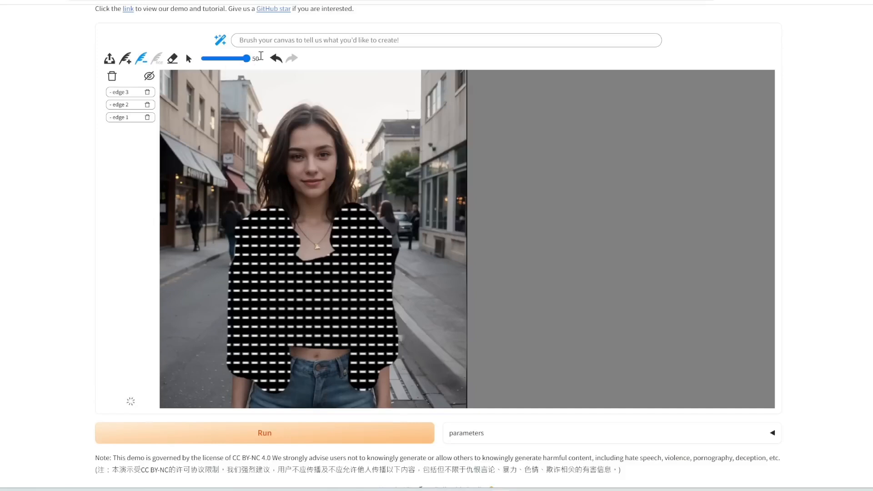
# Set the prompt to "red bikini" and generate the replacement clothing
pyautogui.click(251, 44)
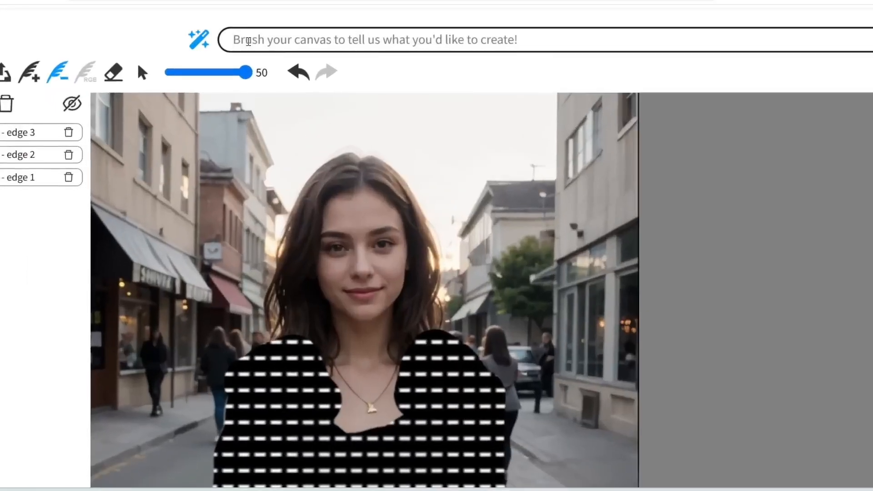
pyautogui.write('red b')
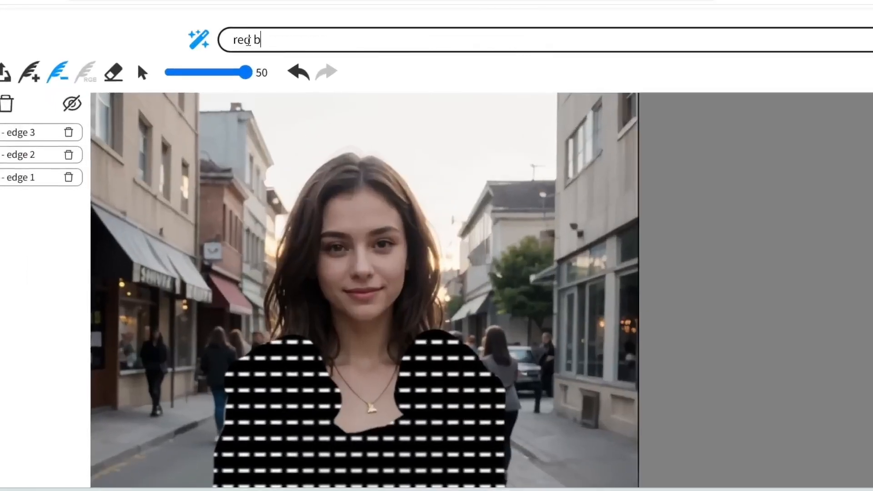
pyautogui.write('ikini')
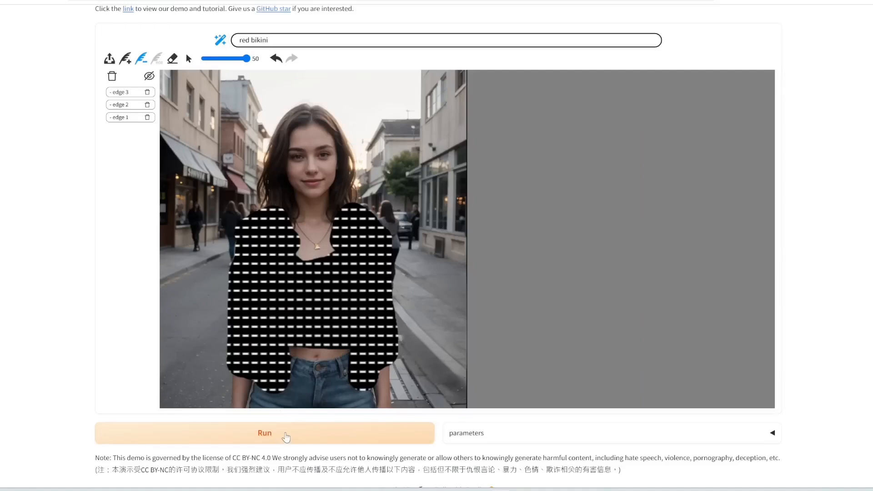
pyautogui.click(286, 437)
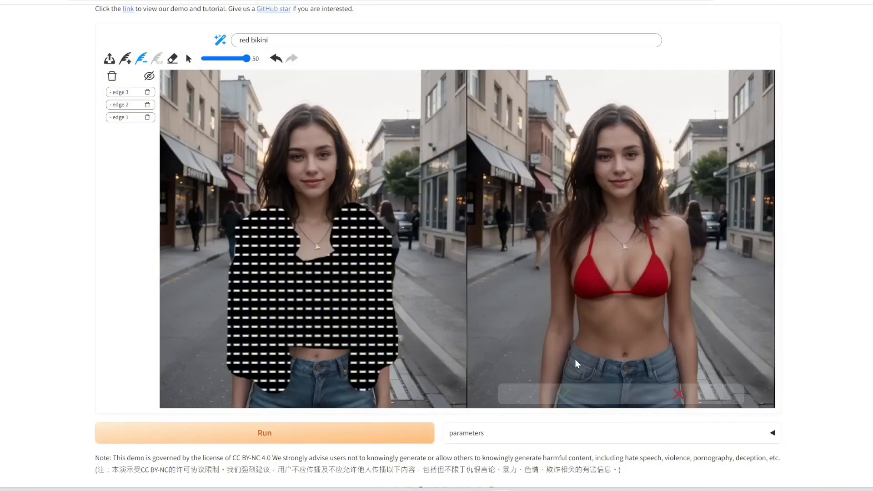
pyautogui.scroll(-1, 575, 359)
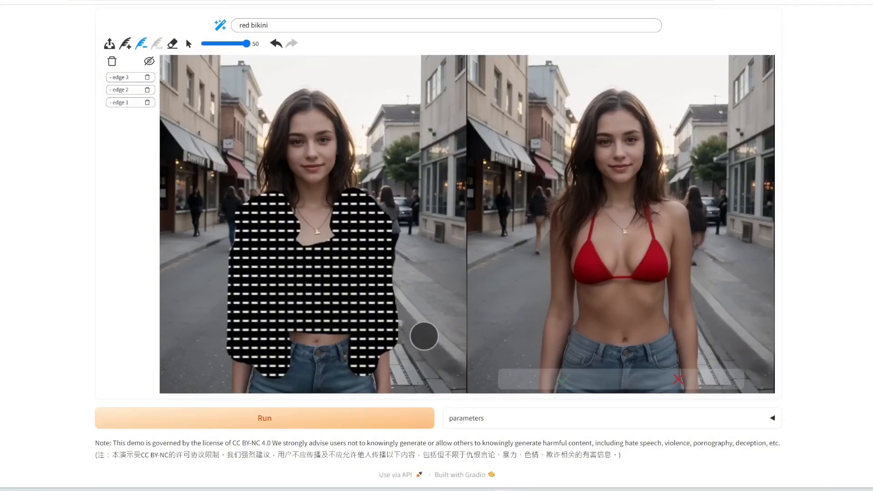
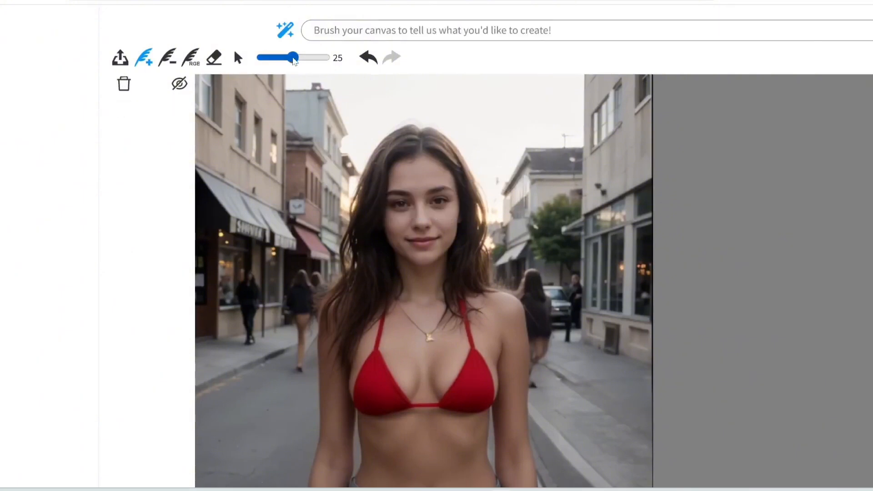
# Brush sunglasses over the woman's eyes with the add-edge brush at size 12, generate with the prompt "Sunglasses" and accept
pyautogui.moveTo(293, 57); pyautogui.dragTo(276, 58)
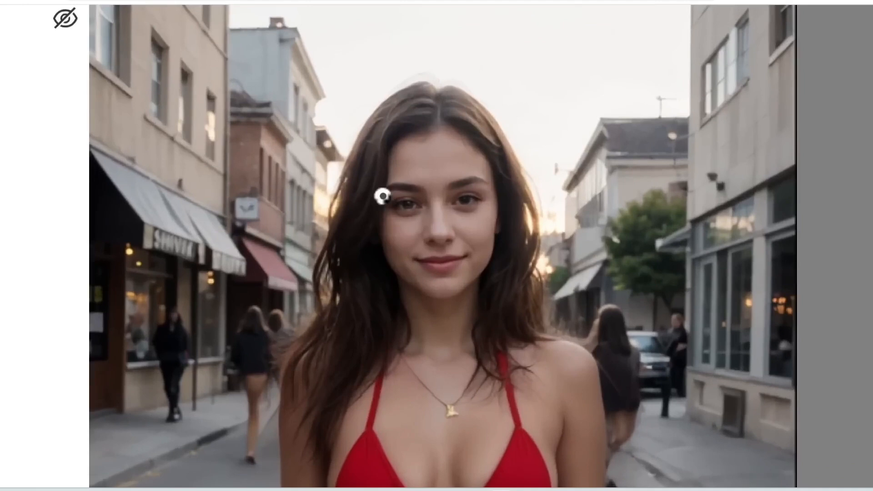
pyautogui.moveTo(383, 196)
pyautogui.mouseDown()
pyautogui.moveTo(433, 195)
pyautogui.moveTo(405, 219)
pyautogui.moveTo(389, 205)
pyautogui.moveTo(445, 200)
pyautogui.moveTo(437, 195)
pyautogui.moveTo(467, 208)
pyautogui.moveTo(496, 200)
pyautogui.mouseUp()
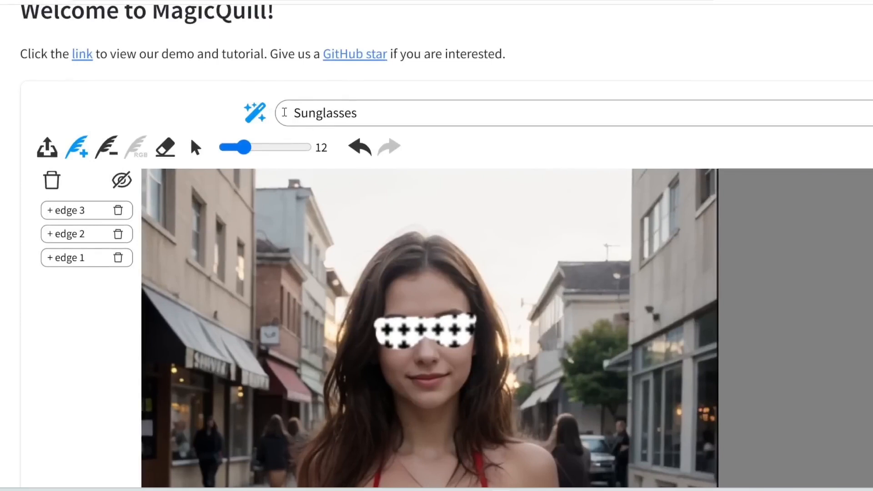
pyautogui.doubleClick(366, 114)
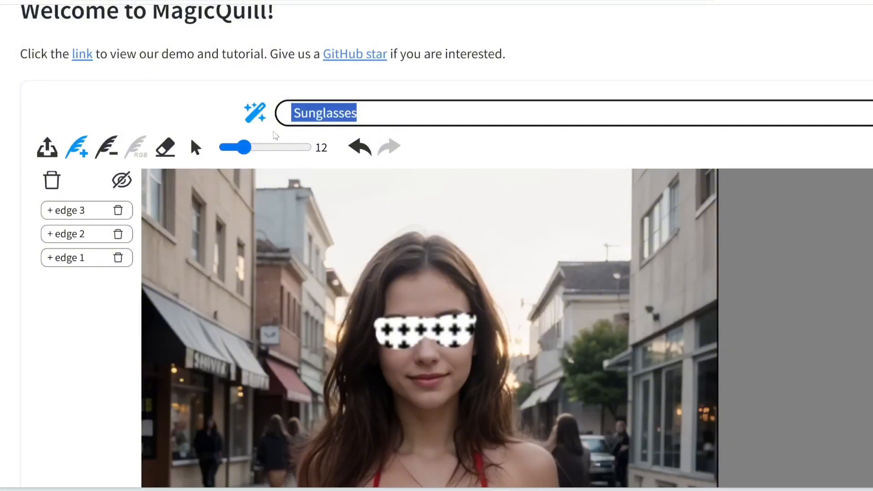
pyautogui.click(379, 120)
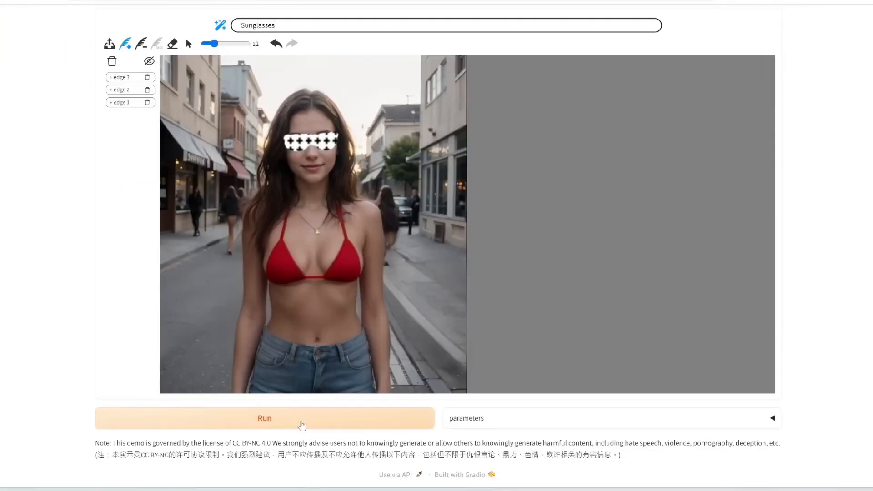
pyautogui.click(302, 424)
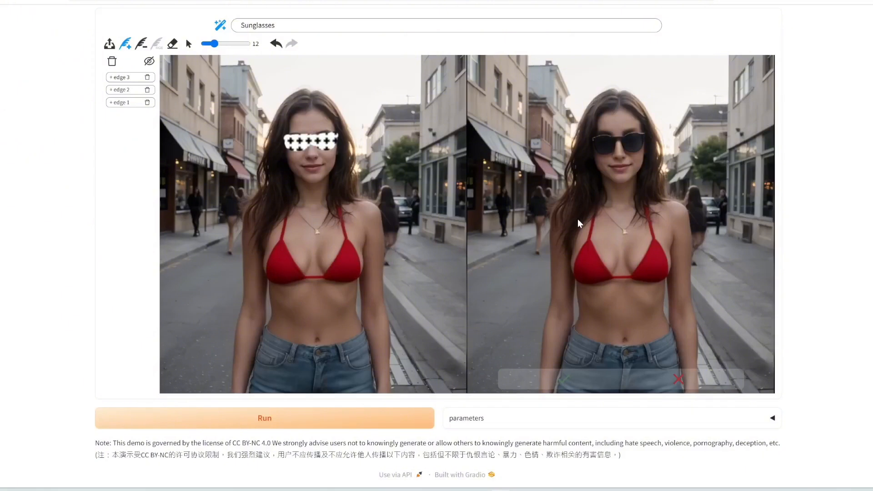
pyautogui.click(563, 380)
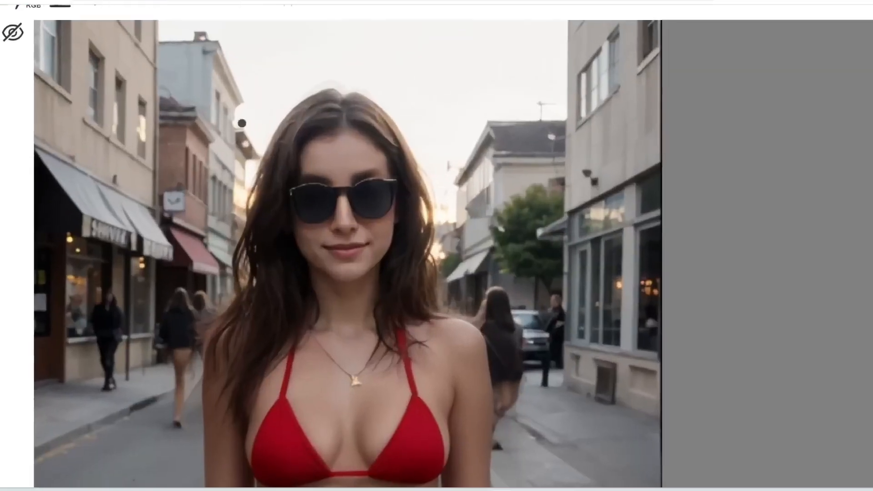
# Try brushing a hat onto the woman's head with the add-edge brush at size 39, reject the generated result and clear the strokes
pyautogui.moveTo(246, 104); pyautogui.dragTo(315, 116)
pyautogui.moveTo(352, 144); pyautogui.dragTo(478, 151)
pyautogui.moveTo(271, 132)
pyautogui.mouseDown()
pyautogui.moveTo(298, 93)
pyautogui.moveTo(329, 85)
pyautogui.moveTo(301, 82)
pyautogui.moveTo(283, 103)
pyautogui.moveTo(282, 127)
pyautogui.moveTo(298, 106)
pyautogui.moveTo(306, 122)
pyautogui.moveTo(294, 124)
pyautogui.moveTo(334, 92)
pyautogui.moveTo(319, 120)
pyautogui.moveTo(355, 105)
pyautogui.mouseUp()
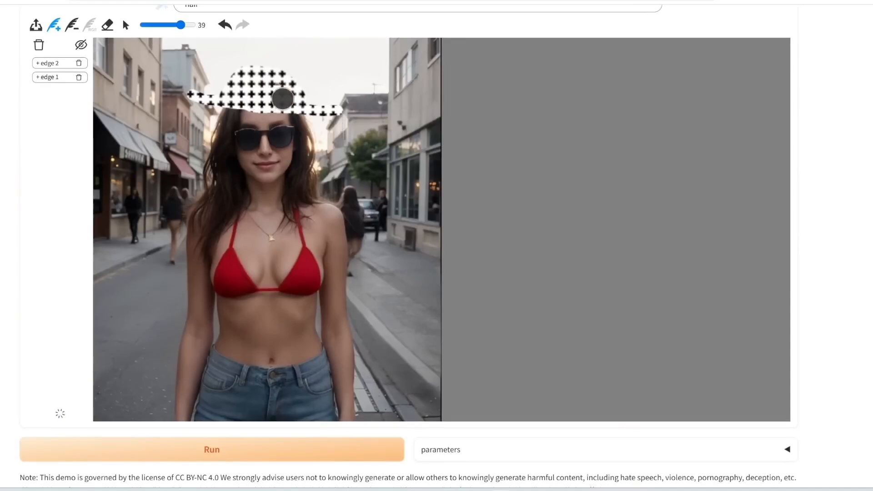
pyautogui.moveTo(278, 84); pyautogui.dragTo(270, 80)
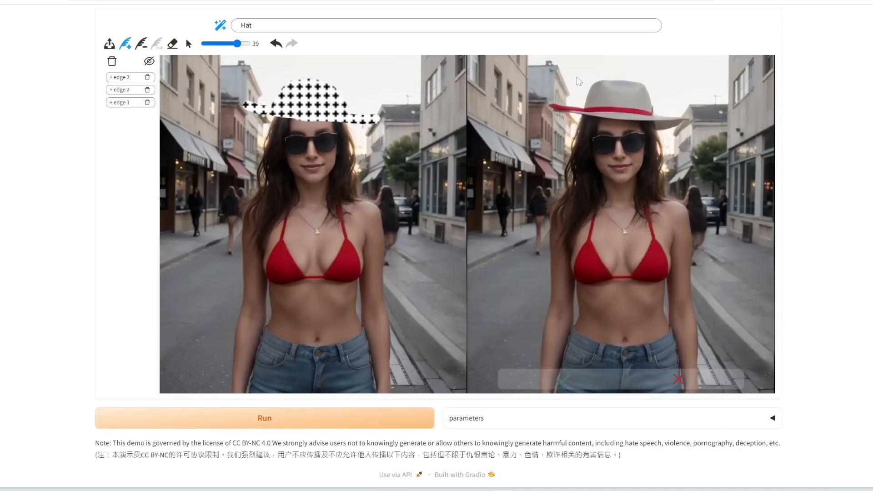
pyautogui.click(679, 380)
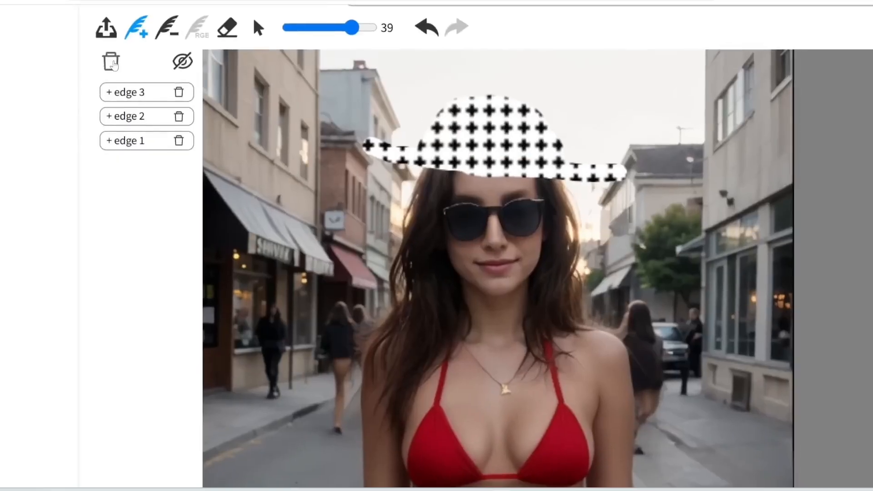
pyautogui.click(113, 64)
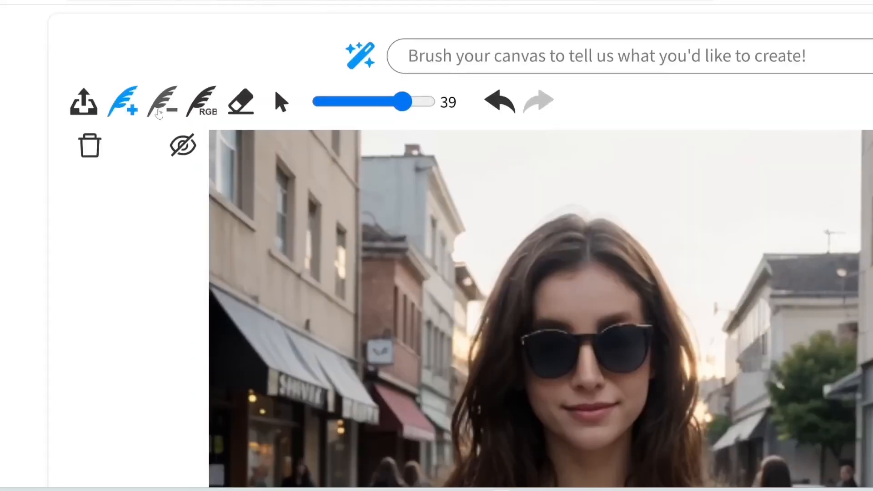
# Cover the street background on both sides of the woman with the subtract brush at size 50
pyautogui.click(162, 113)
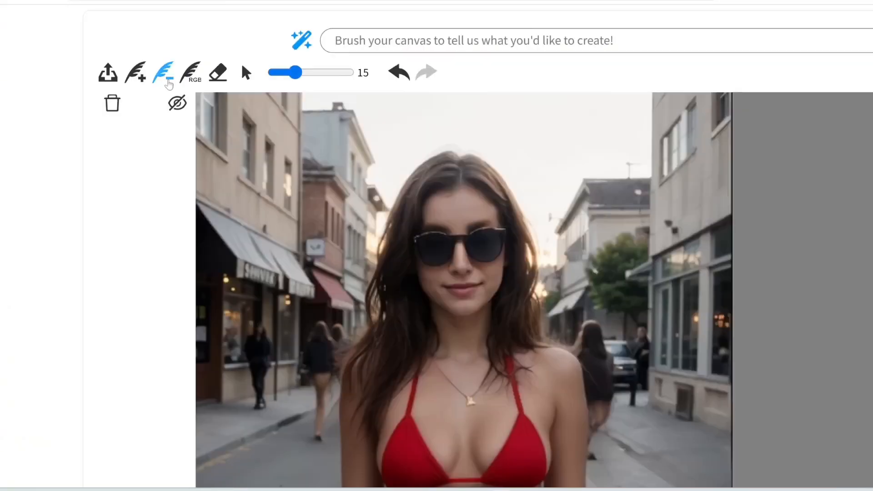
pyautogui.moveTo(295, 72); pyautogui.dragTo(349, 73)
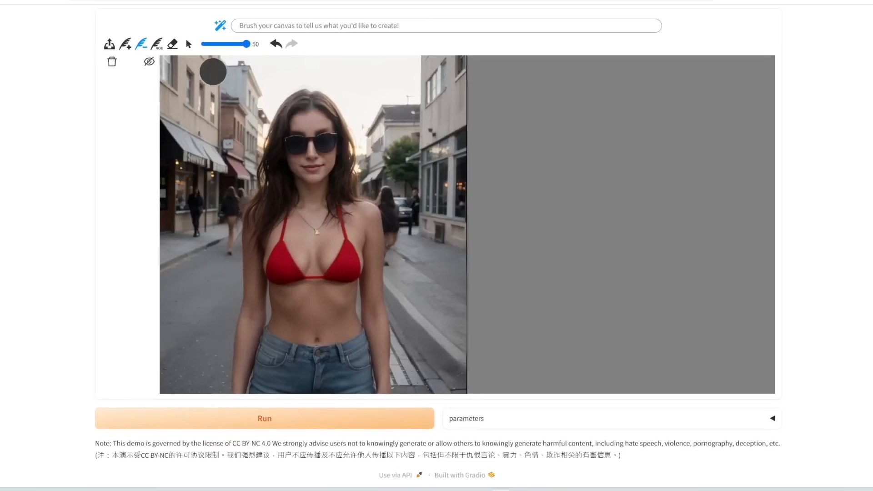
pyautogui.moveTo(284, 118)
pyautogui.mouseDown()
pyautogui.moveTo(295, 109)
pyautogui.moveTo(316, 120)
pyautogui.mouseUp()
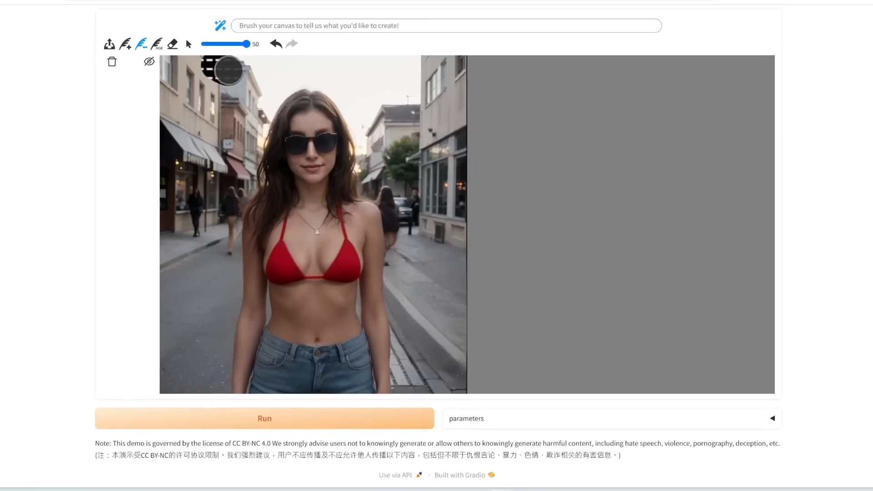
pyautogui.moveTo(229, 70)
pyautogui.mouseDown()
pyautogui.moveTo(257, 117)
pyautogui.moveTo(246, 163)
pyautogui.moveTo(183, 62)
pyautogui.moveTo(164, 67)
pyautogui.moveTo(153, 241)
pyautogui.moveTo(182, 86)
pyautogui.moveTo(209, 96)
pyautogui.moveTo(170, 259)
pyautogui.mouseUp()
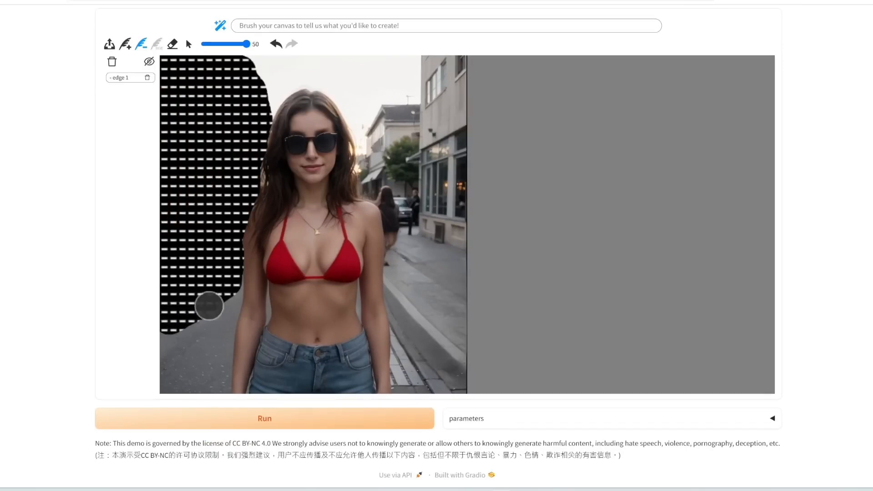
pyautogui.moveTo(209, 306)
pyautogui.mouseDown()
pyautogui.moveTo(230, 288)
pyautogui.moveTo(228, 274)
pyautogui.moveTo(220, 295)
pyautogui.moveTo(167, 327)
pyautogui.mouseUp()
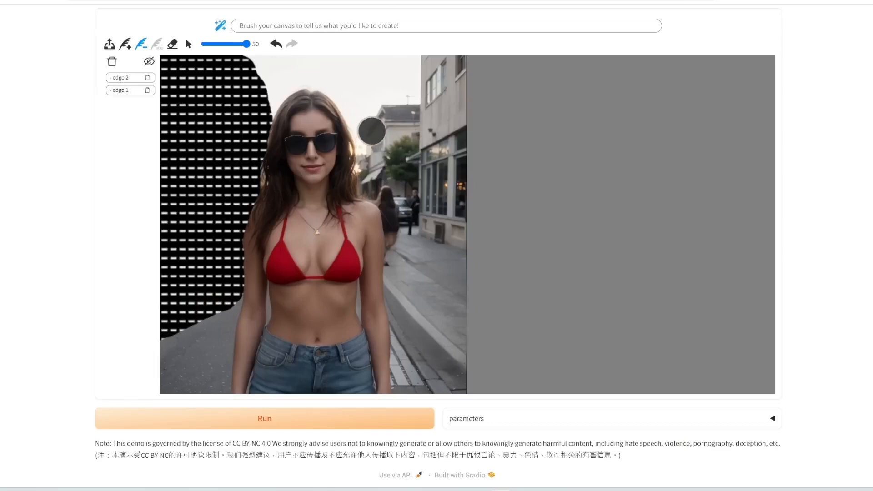
pyautogui.moveTo(368, 132)
pyautogui.mouseDown()
pyautogui.moveTo(389, 113)
pyautogui.moveTo(412, 115)
pyautogui.moveTo(457, 60)
pyautogui.moveTo(440, 70)
pyautogui.moveTo(434, 114)
pyautogui.moveTo(462, 163)
pyautogui.moveTo(447, 110)
pyautogui.moveTo(413, 154)
pyautogui.moveTo(401, 143)
pyautogui.moveTo(370, 143)
pyautogui.moveTo(395, 258)
pyautogui.moveTo(420, 273)
pyautogui.moveTo(412, 200)
pyautogui.moveTo(396, 172)
pyautogui.moveTo(417, 158)
pyautogui.moveTo(463, 267)
pyautogui.mouseUp()
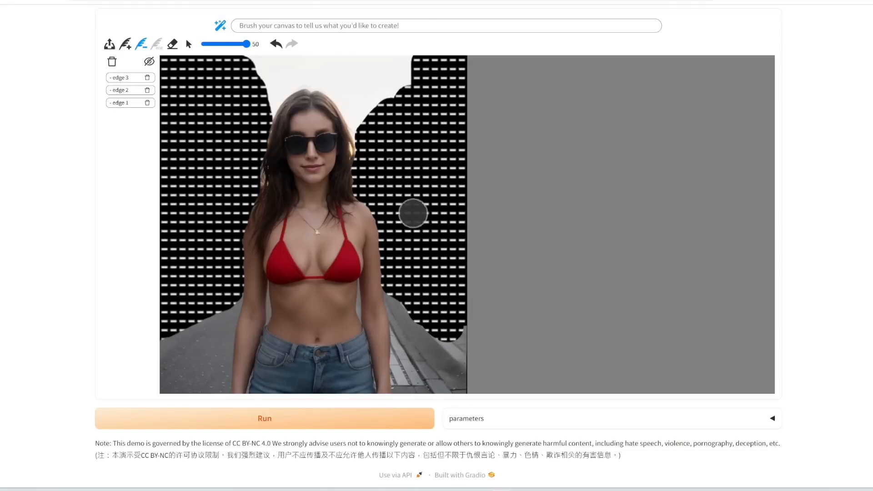
pyautogui.moveTo(412, 214); pyautogui.dragTo(424, 162)
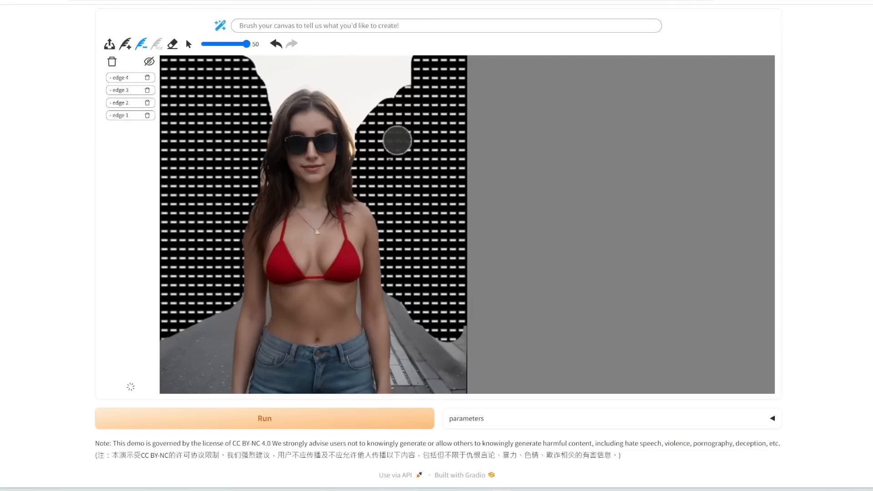
# Set the prompt to "seaside", generate the replacement background and accept it
pyautogui.click(285, 24)
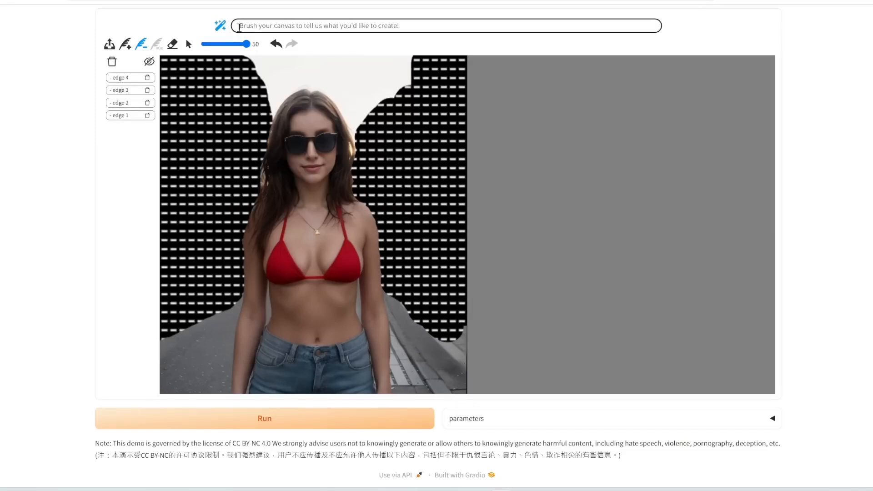
pyautogui.write('sea')
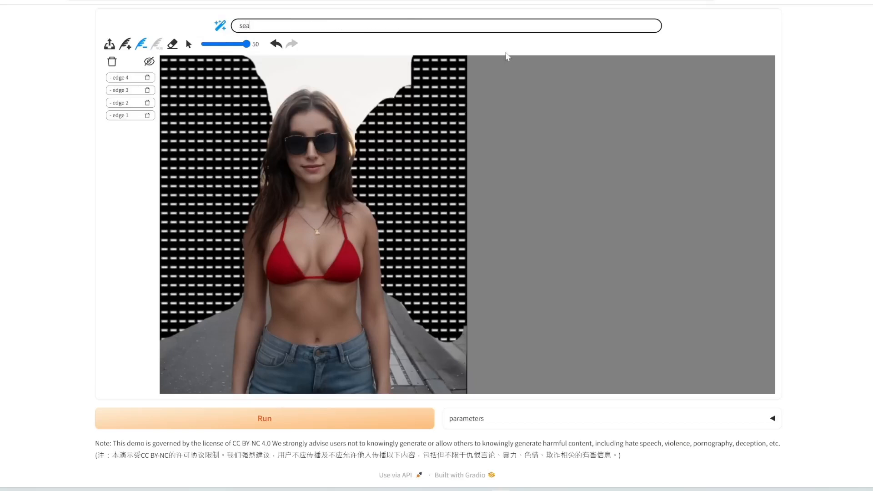
pyautogui.write('side')
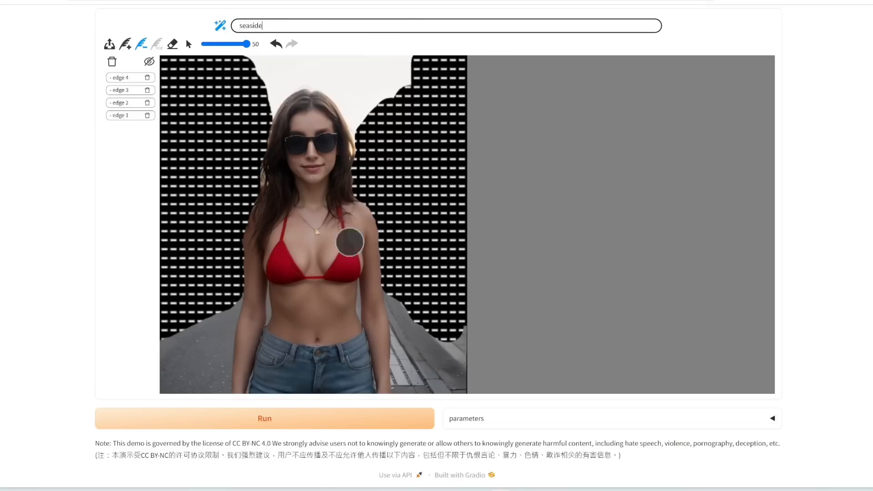
pyautogui.click(301, 420)
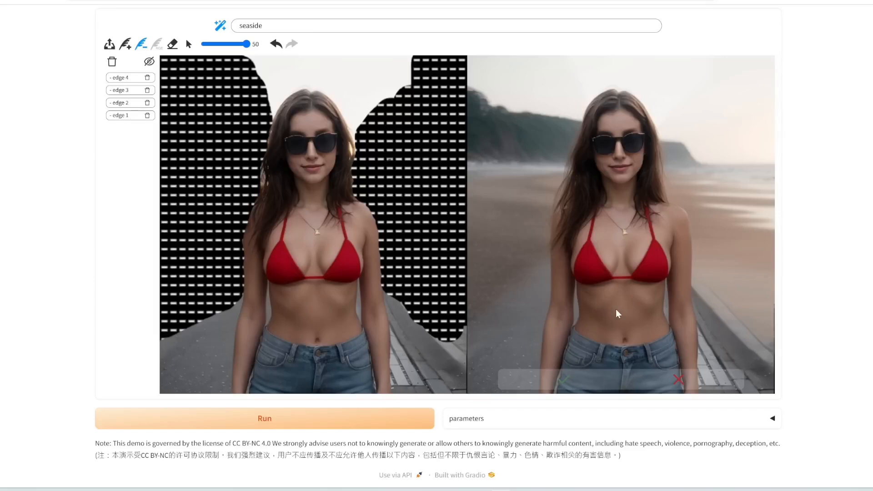
pyautogui.click(565, 381)
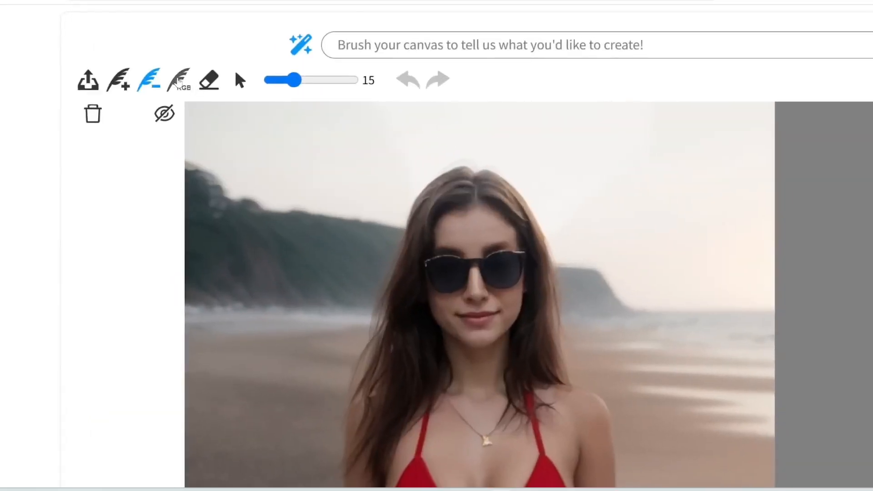
# Switch to the colour brush and set its colour to light pink, RGB 255, 184, 184
pyautogui.click(179, 82)
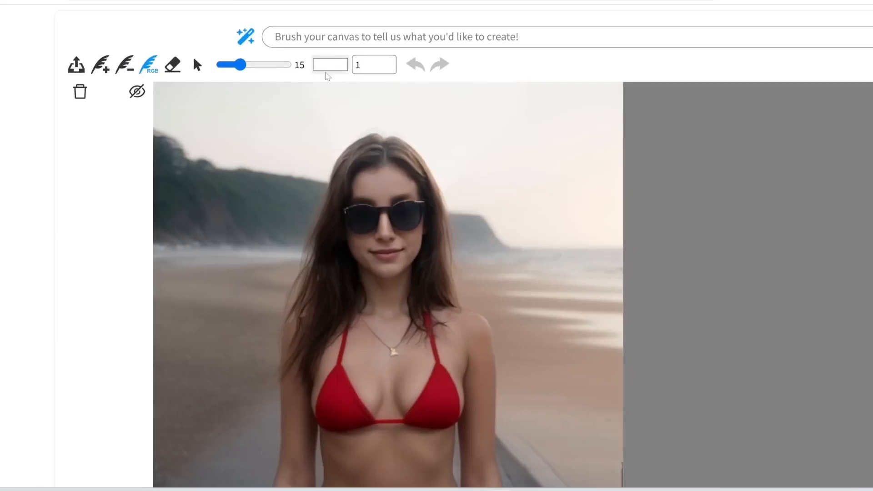
pyautogui.click(330, 67)
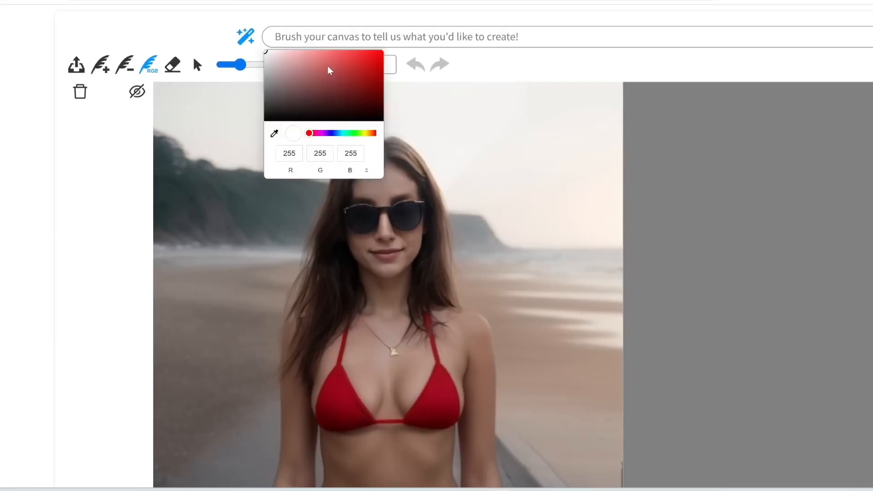
pyautogui.click(297, 70)
pyautogui.moveTo(298, 73); pyautogui.dragTo(293, 50)
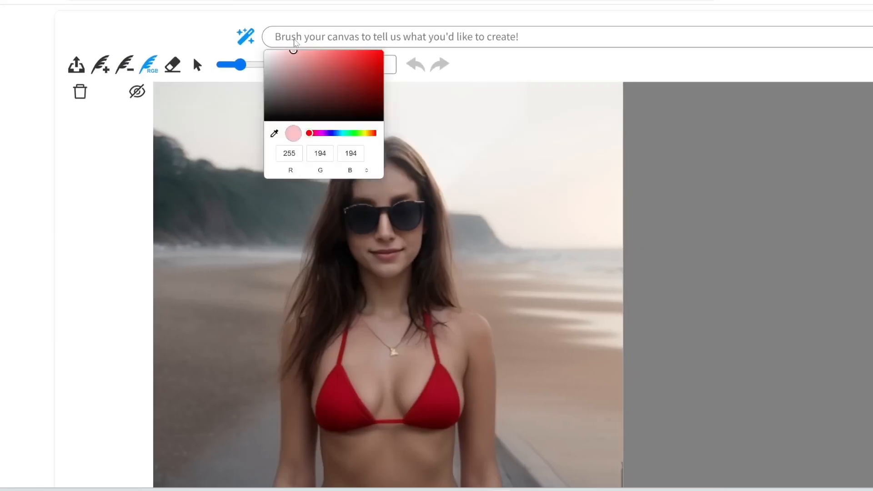
pyautogui.click(298, 51)
pyautogui.click(274, 250)
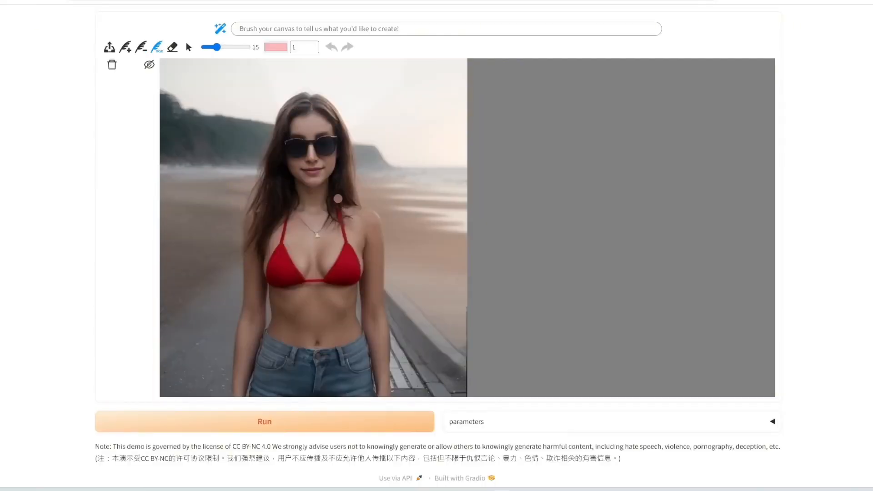
# Paint over all of the woman's hair with the light pink colour brush at size 29
pyautogui.moveTo(216, 46); pyautogui.dragTo(229, 47)
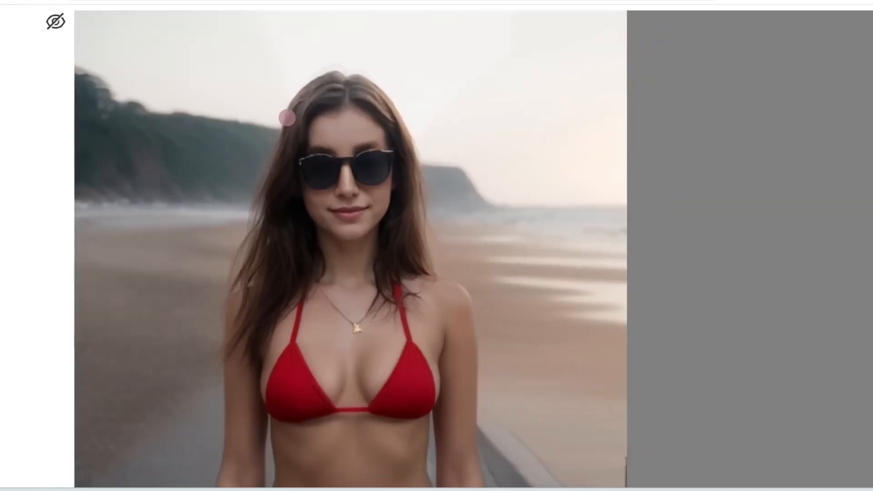
pyautogui.moveTo(278, 117)
pyautogui.mouseDown()
pyautogui.moveTo(319, 86)
pyautogui.moveTo(337, 85)
pyautogui.moveTo(254, 359)
pyautogui.mouseUp()
pyautogui.moveTo(353, 100)
pyautogui.mouseDown()
pyautogui.moveTo(366, 101)
pyautogui.moveTo(359, 90)
pyautogui.mouseUp()
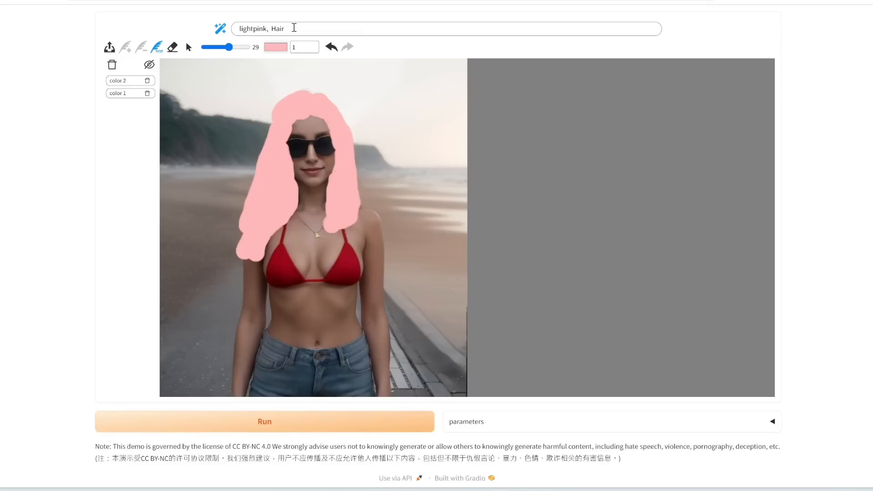
# Replace the prompt with "pink hair", generate the recoloured hair and accept it
pyautogui.click(294, 28)
pyautogui.hotkey('ctrl', 'a')
pyautogui.write('pink hair')
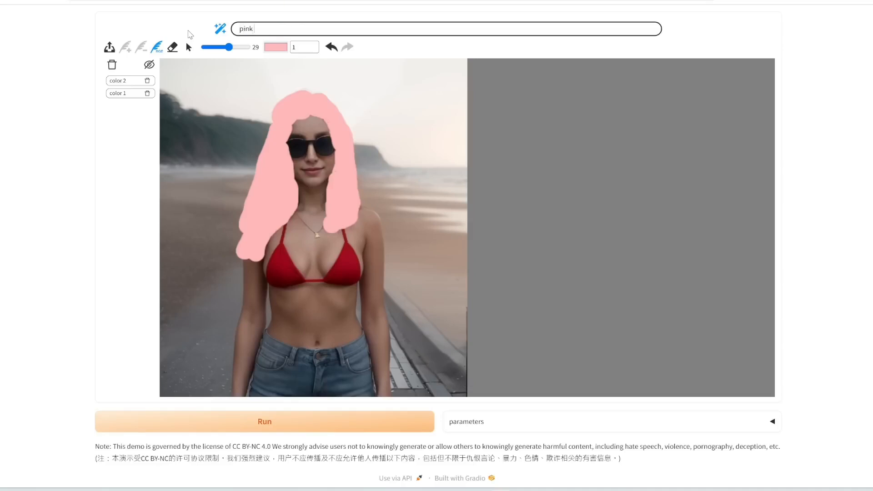
pyautogui.click(281, 422)
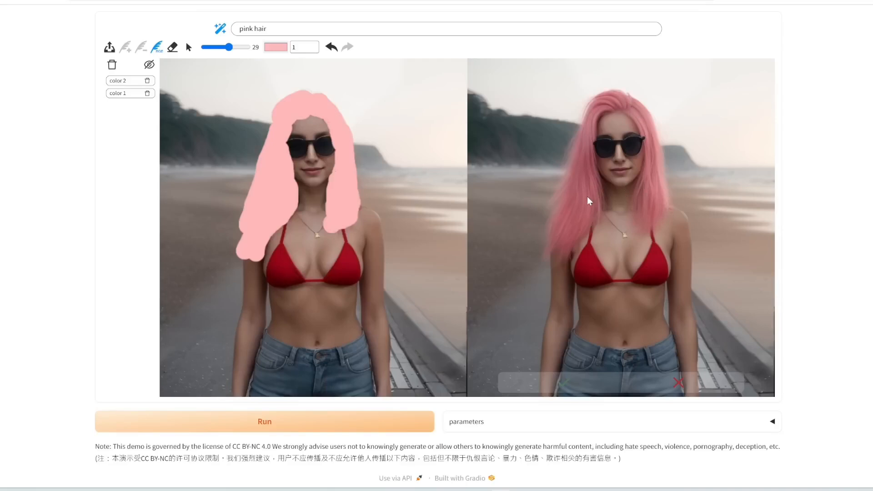
pyautogui.click(566, 385)
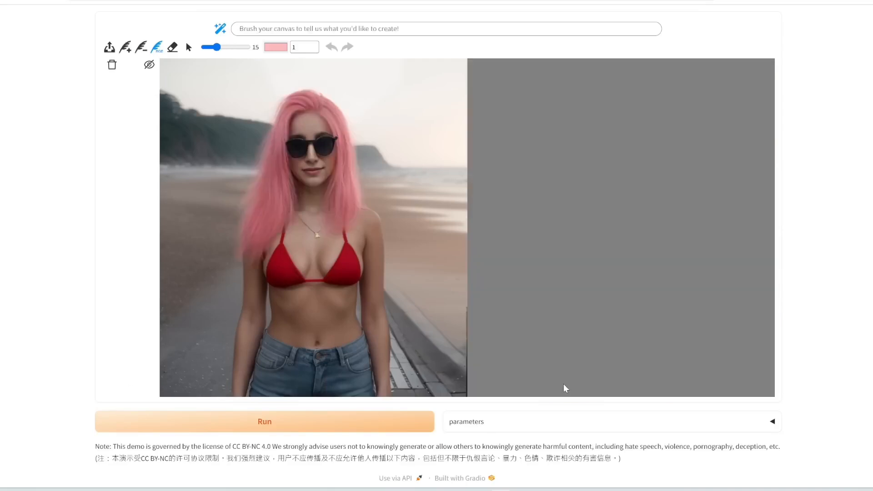
# Set the colour brush to white, RGB 255, 255, 255, with size 17
pyautogui.click(279, 47)
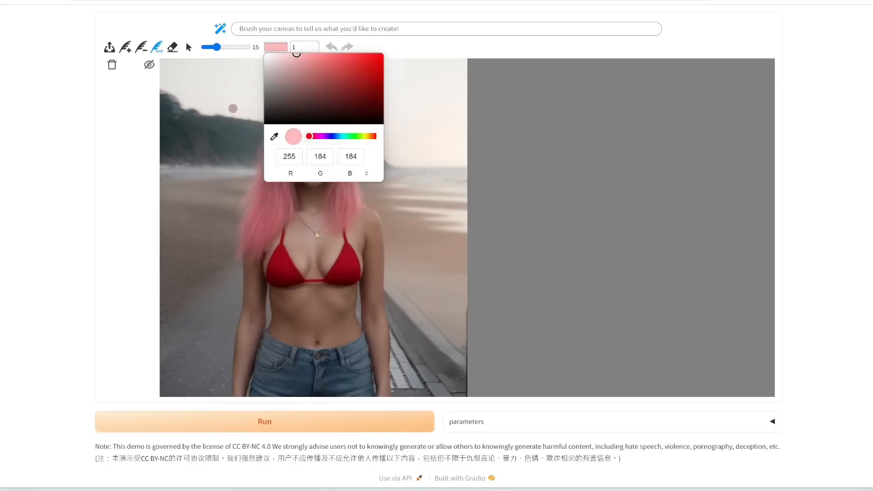
pyautogui.moveTo(314, 86); pyautogui.dragTo(240, 38)
pyautogui.click(271, 73)
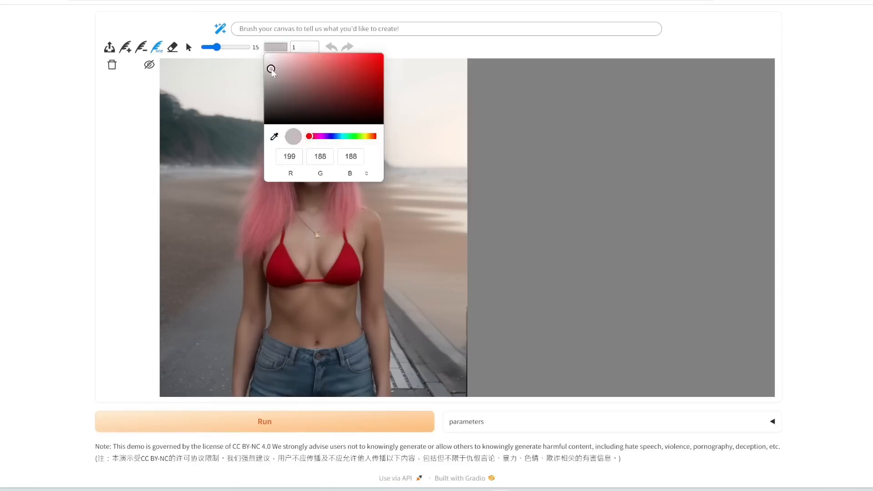
pyautogui.moveTo(272, 70); pyautogui.dragTo(261, 56)
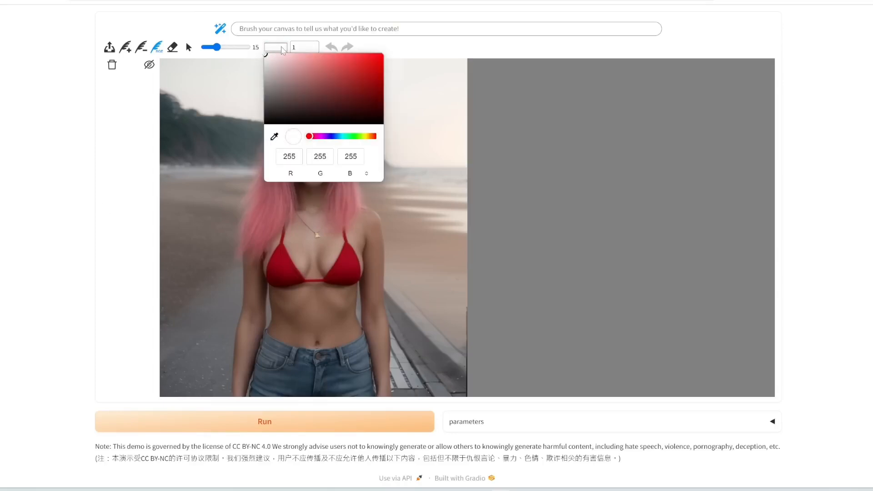
pyautogui.click(220, 50)
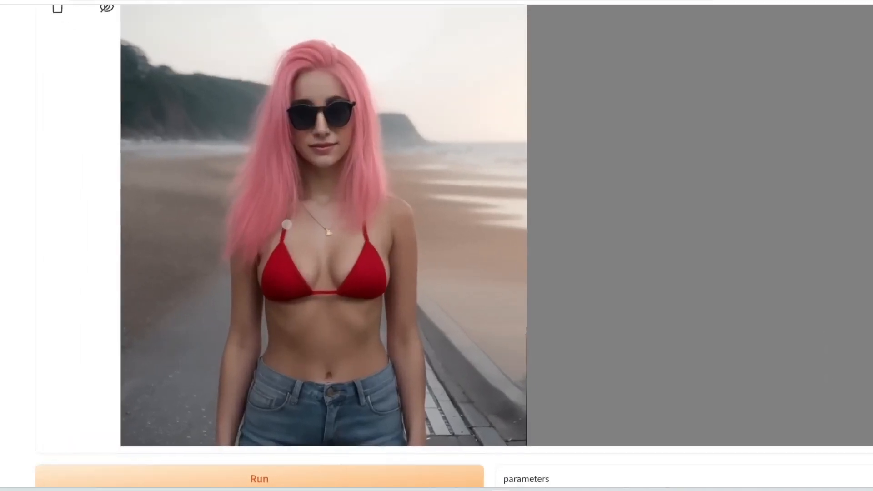
# Paint the red bikini top white with the colour brush, erasing the stray stroke across the arm at size 42 and finishing at brush size 22
pyautogui.moveTo(286, 224)
pyautogui.mouseDown()
pyautogui.moveTo(267, 283)
pyautogui.moveTo(273, 296)
pyautogui.moveTo(286, 294)
pyautogui.moveTo(211, 233)
pyautogui.mouseUp()
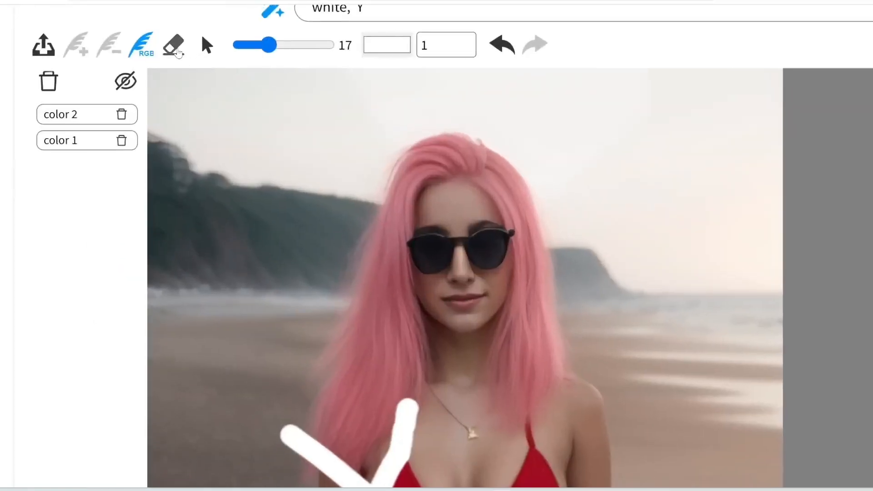
pyautogui.click(183, 47)
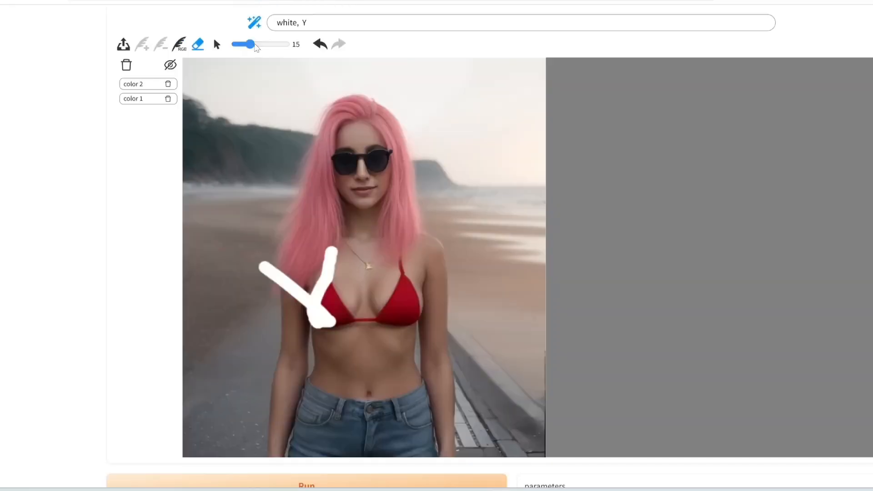
pyautogui.moveTo(265, 45); pyautogui.dragTo(313, 45)
pyautogui.moveTo(262, 268)
pyautogui.mouseDown()
pyautogui.moveTo(279, 294)
pyautogui.moveTo(292, 286)
pyautogui.moveTo(293, 300)
pyautogui.mouseUp()
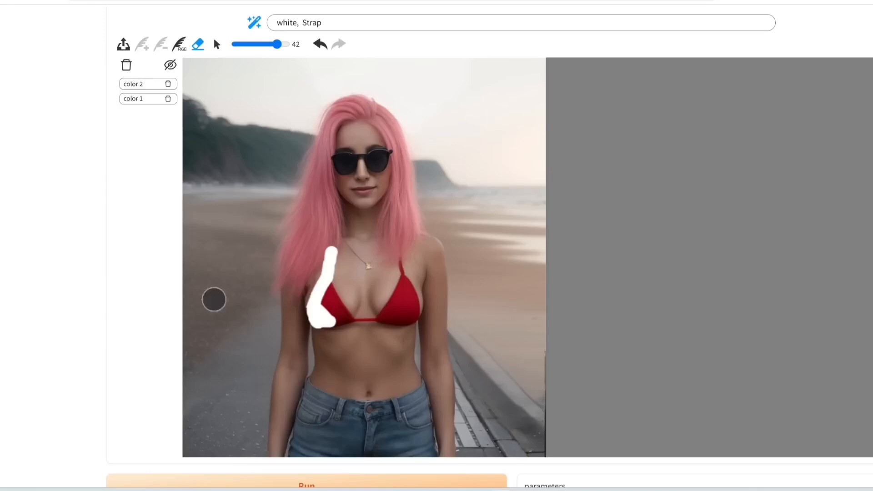
pyautogui.click(180, 44)
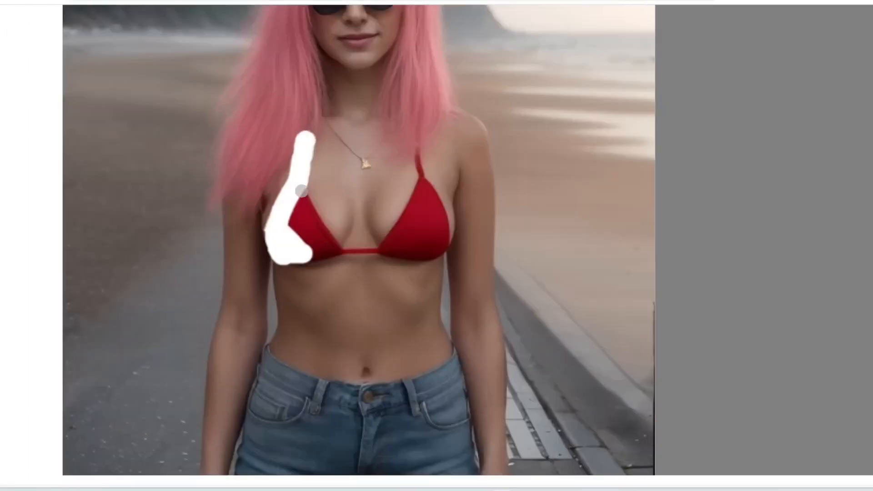
pyautogui.moveTo(334, 255); pyautogui.dragTo(338, 285)
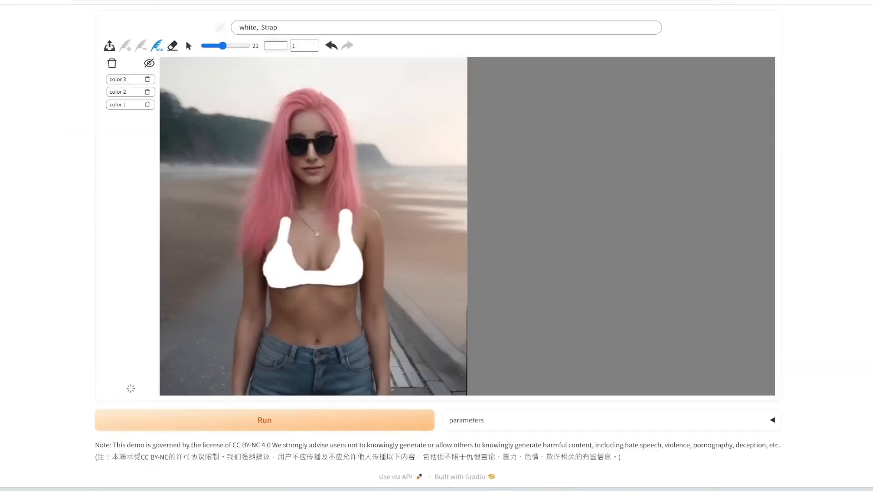
# Change the prompt to "white bikini"
pyautogui.click(246, 29)
pyautogui.press('BackSpace')
pyautogui.write('W')
pyautogui.moveTo(258, 29); pyautogui.dragTo(288, 27)
pyautogui.write('bikini')
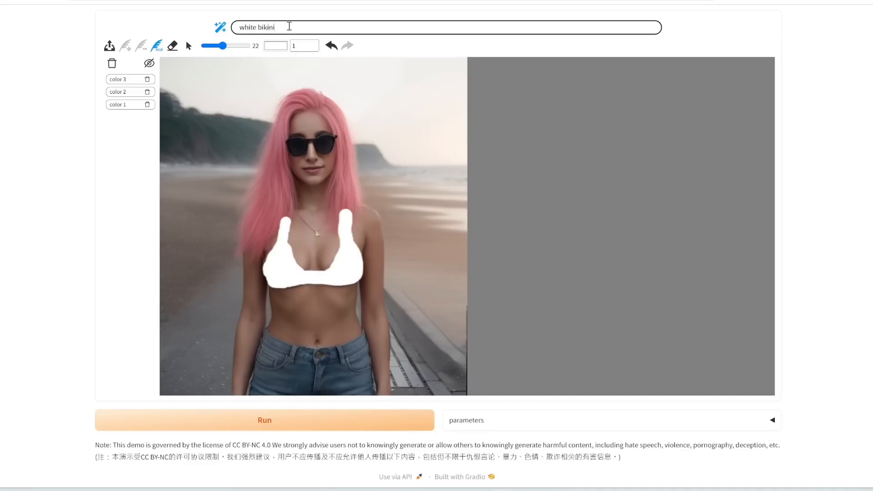
# Generate the white bikini top from the painted area and accept the result
pyautogui.click(331, 430)
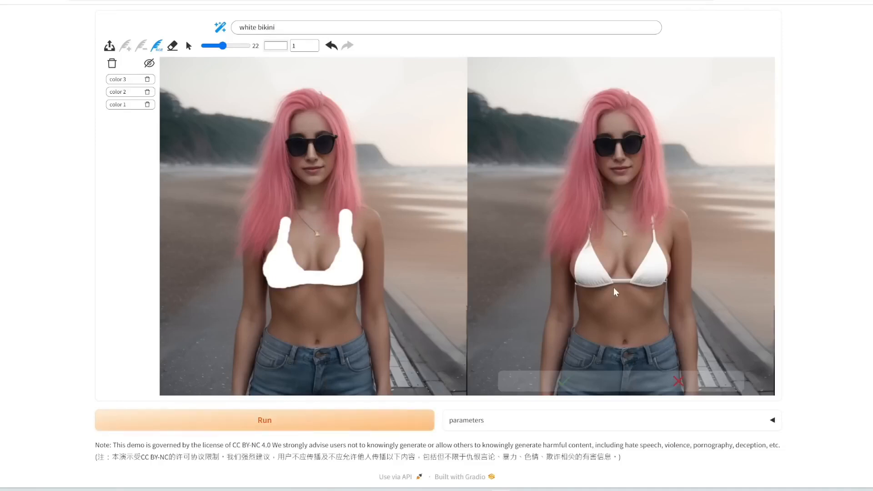
pyautogui.click(564, 382)
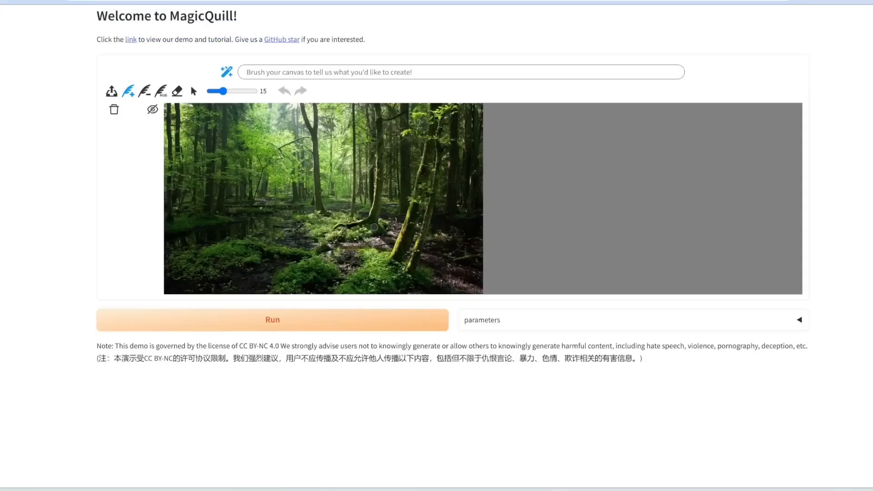
# Paint a small four-legged animal silhouette with a raised tail beside the forest stream, using the add brush at size 15
pyautogui.scroll(1, 374, 226)
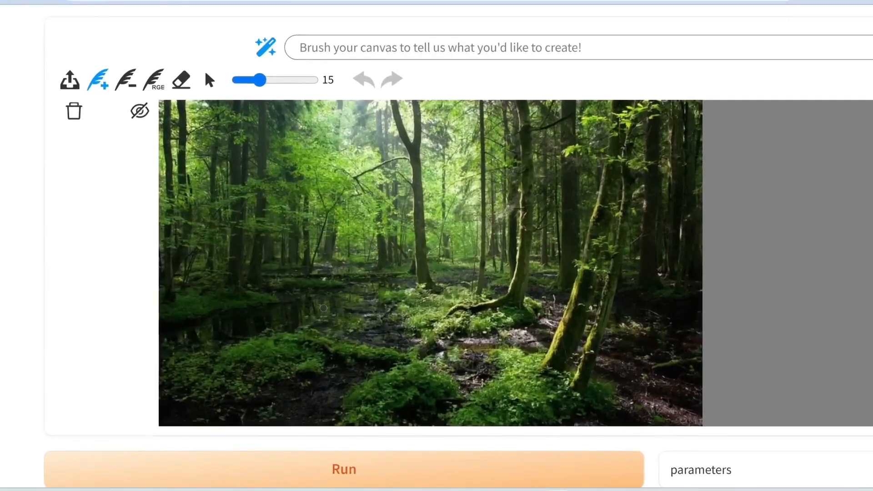
pyautogui.moveTo(324, 308)
pyautogui.mouseDown()
pyautogui.moveTo(313, 307)
pyautogui.moveTo(339, 319)
pyautogui.mouseUp()
pyautogui.click(182, 81)
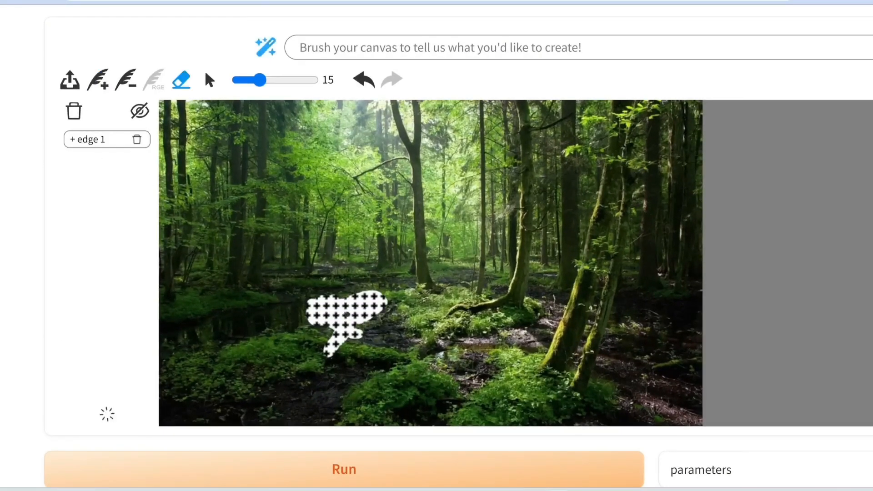
pyautogui.moveTo(262, 86); pyautogui.dragTo(269, 86)
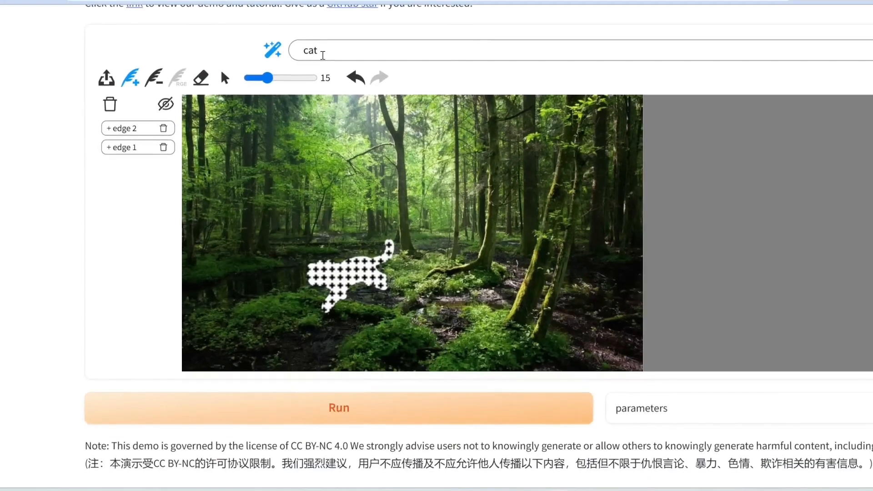
# Replace the prompt "cat" with "tiger" and generate the animal in the forest
pyautogui.click(321, 48)
pyautogui.press('BackSpace')
pyautogui.press('BackSpace')
pyautogui.press('BackSpace')
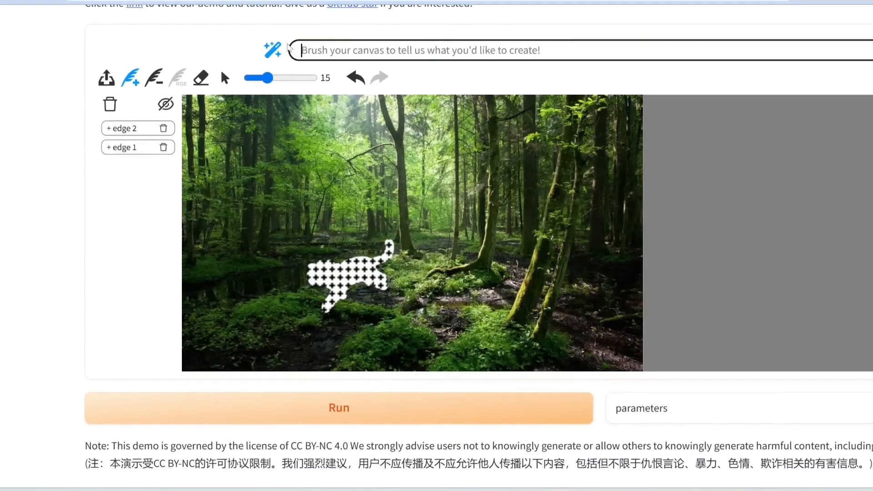
pyautogui.write('tiger')
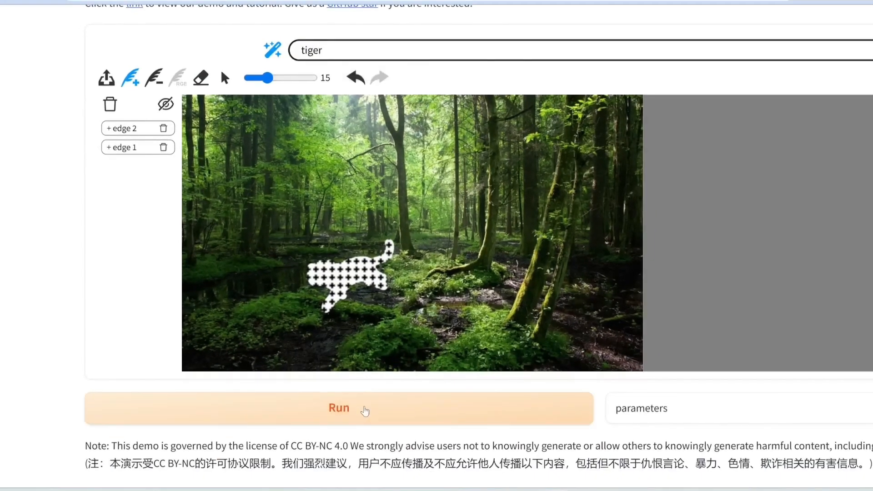
pyautogui.click(364, 411)
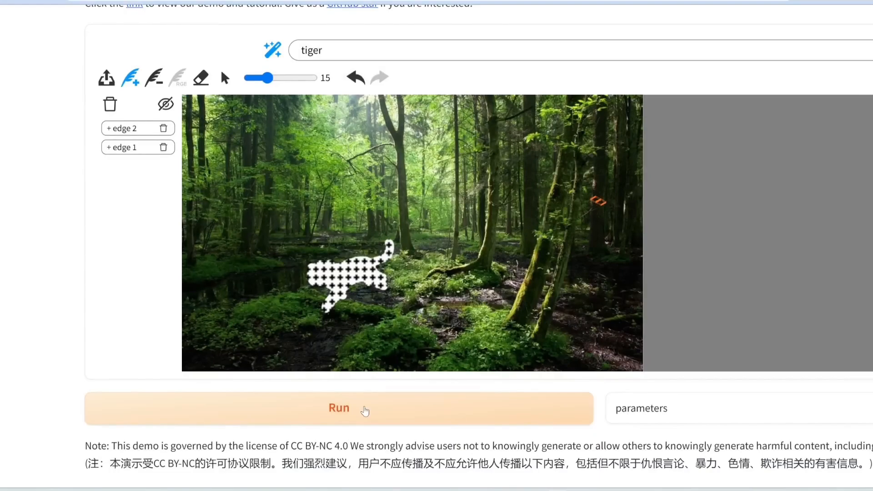